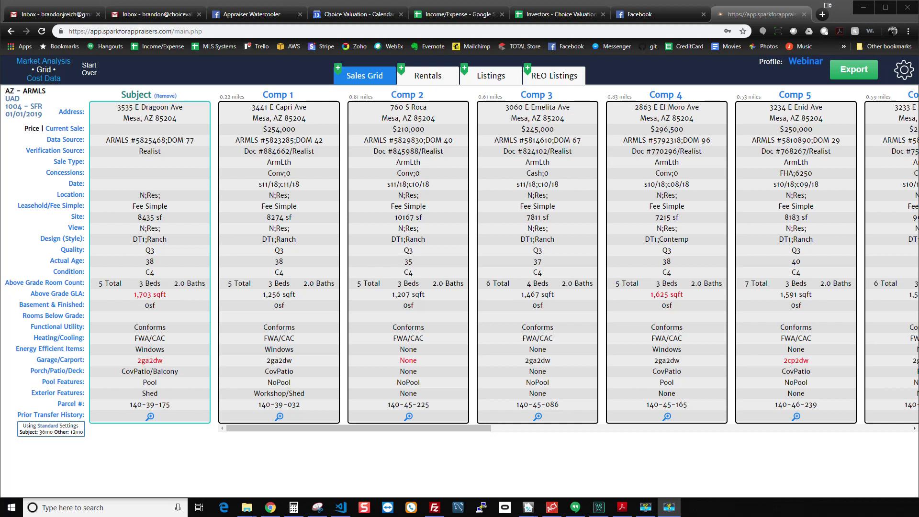
- Switch to the Market Analysis trend dashboard and open its Grid/Cost export settings
{"action": "left_click", "coordinate": [276, 72]}
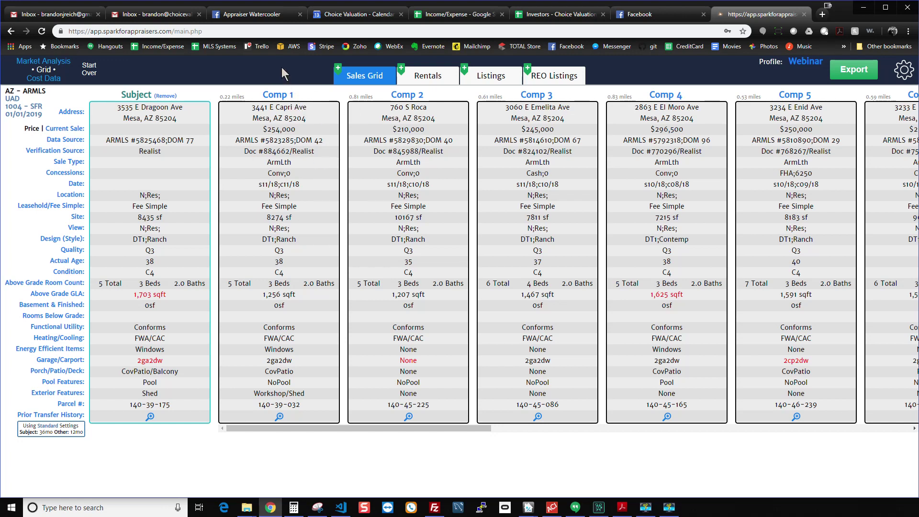
{"action": "left_click", "coordinate": [60, 64]}
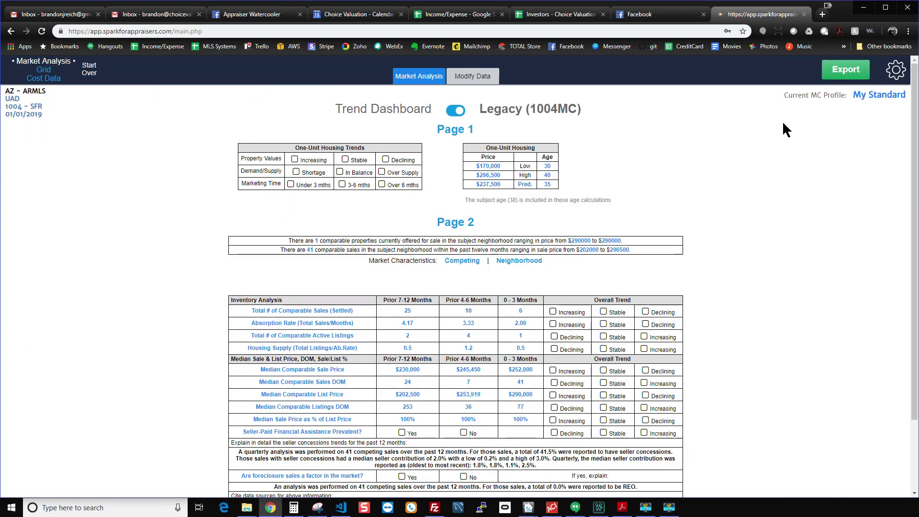
{"action": "left_click", "coordinate": [843, 71]}
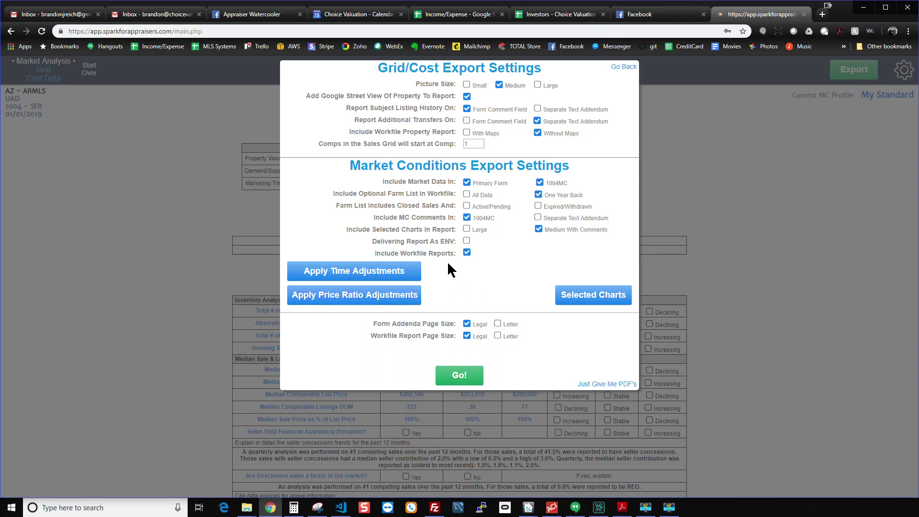
- Set the time adjustment rate to 1.0% per month, noting the neighborhood 12-month monthly trend
{"action": "left_click", "coordinate": [405, 272]}
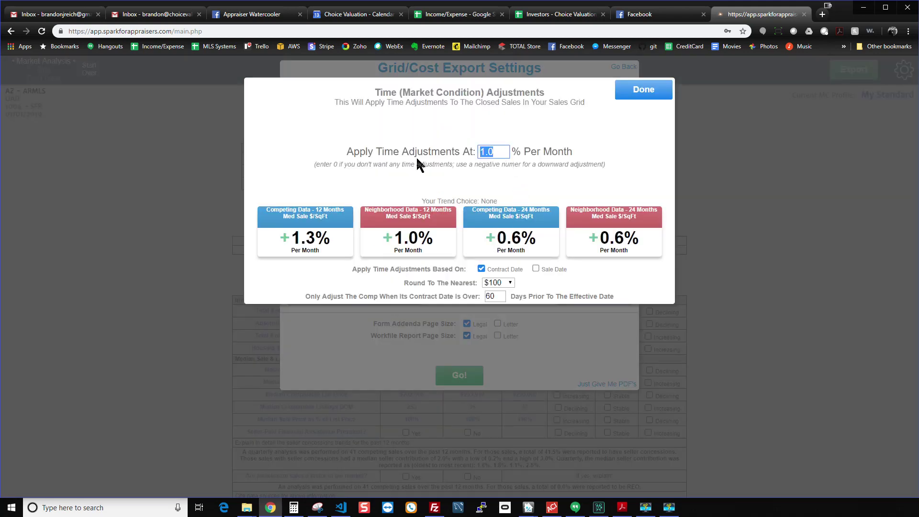
{"action": "type", "text": "0.0"}
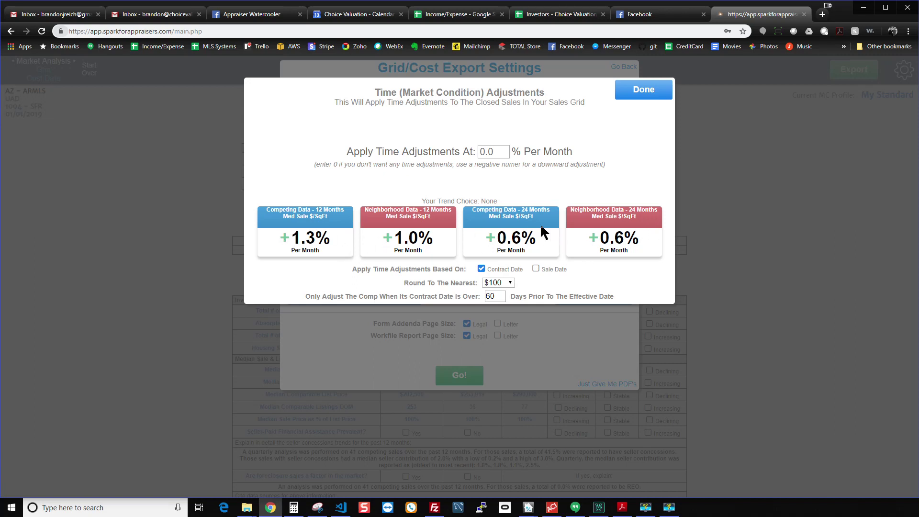
{"action": "left_click_drag", "start_coordinate": [498, 152], "coordinate": [434, 155]}
{"action": "type", "text": "1.0"}
{"action": "left_click_drag", "start_coordinate": [522, 154], "coordinate": [570, 156]}
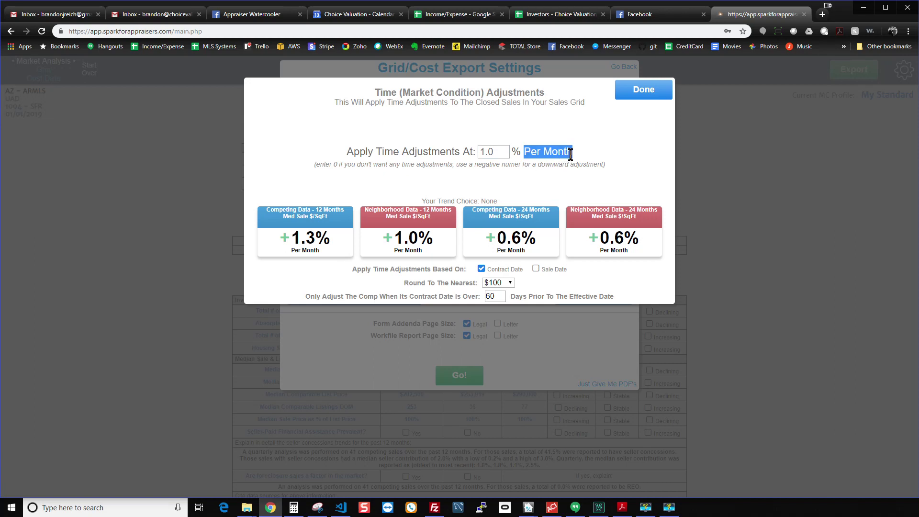
{"action": "left_click_drag", "start_coordinate": [394, 251], "coordinate": [414, 253]}
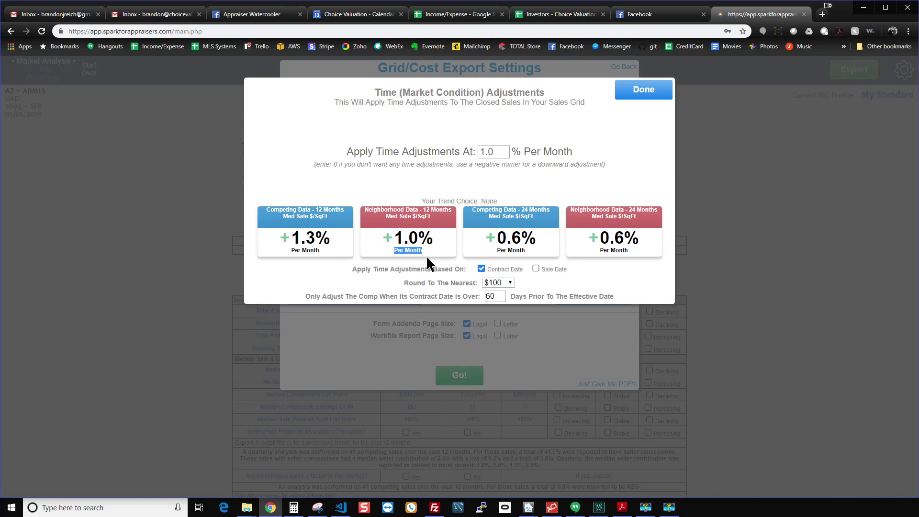
{"action": "left_click", "coordinate": [456, 152]}
{"action": "left_click_drag", "start_coordinate": [498, 151], "coordinate": [460, 151]}
{"action": "left_click", "coordinate": [410, 164]}
{"action": "left_click_drag", "start_coordinate": [352, 269], "coordinate": [449, 269]}
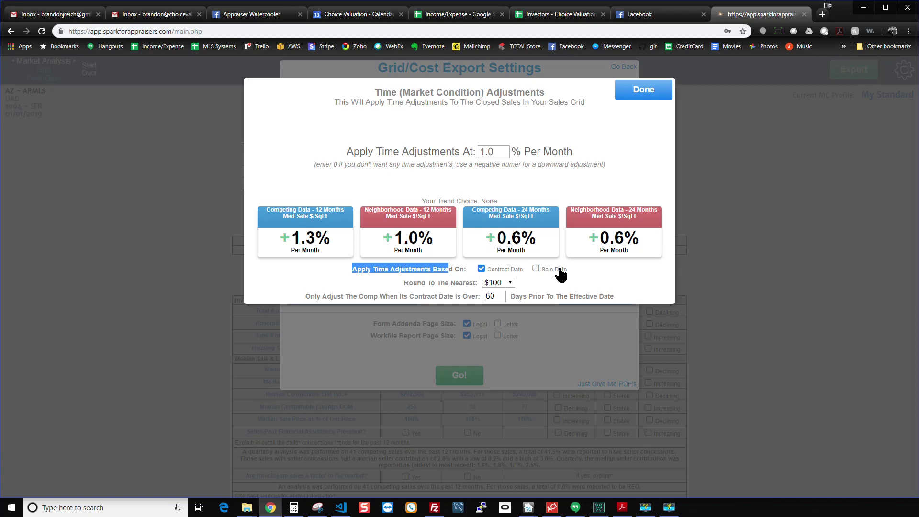
{"action": "left_click", "coordinate": [501, 283]}
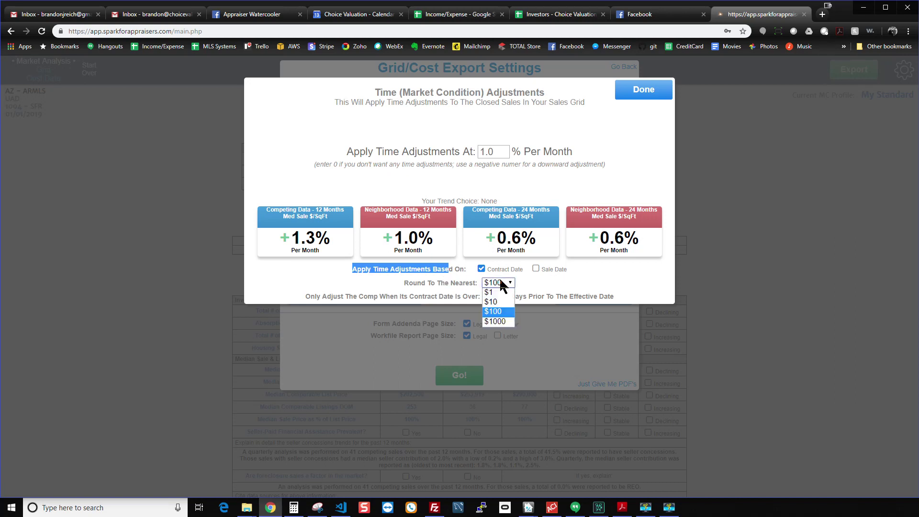
{"action": "left_click", "coordinate": [498, 312]}
{"action": "left_click_drag", "start_coordinate": [312, 296], "coordinate": [470, 295]}
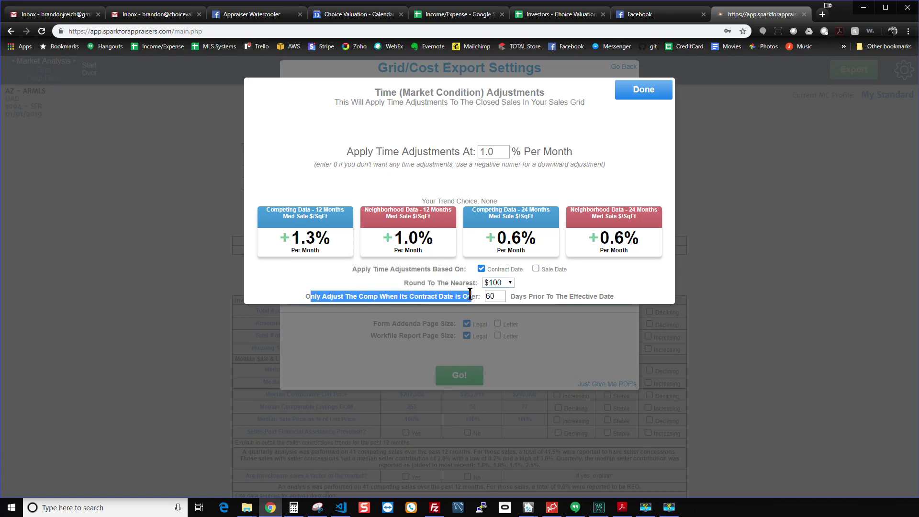
{"action": "double_click", "coordinate": [497, 297]}
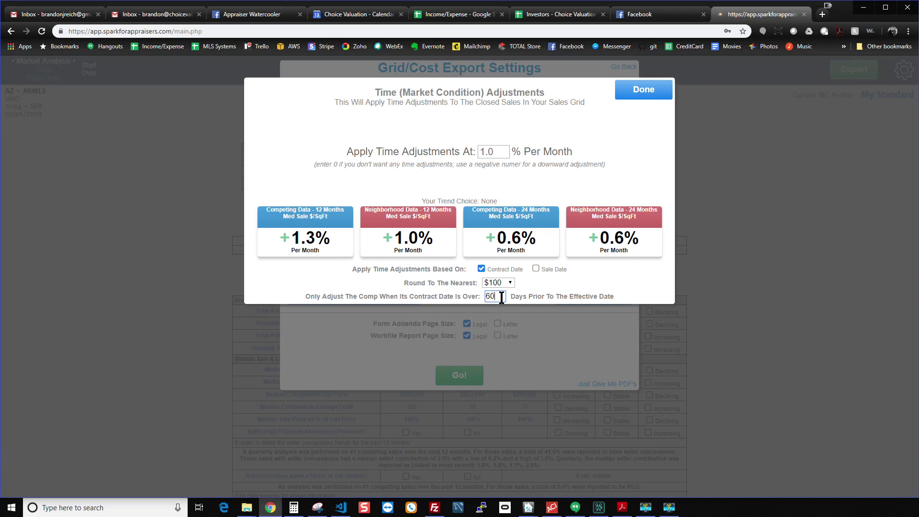
{"action": "type", "text": "30"}
{"action": "key", "text": "shift+Tab"}
{"action": "key", "text": "shift+Tab"}
{"action": "key", "text": "shift+Tab"}
{"action": "key", "text": "shift+Tab"}
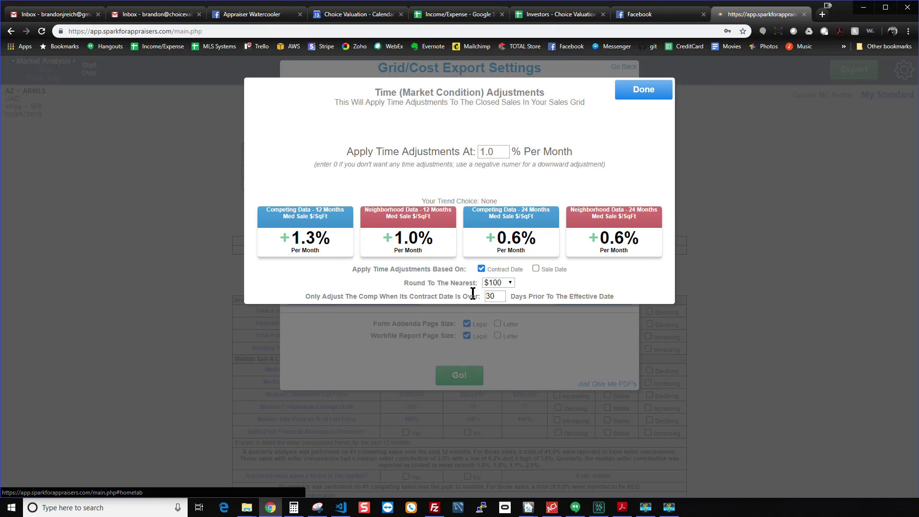
{"action": "key", "text": "Tab"}
{"action": "type", "text": "60"}
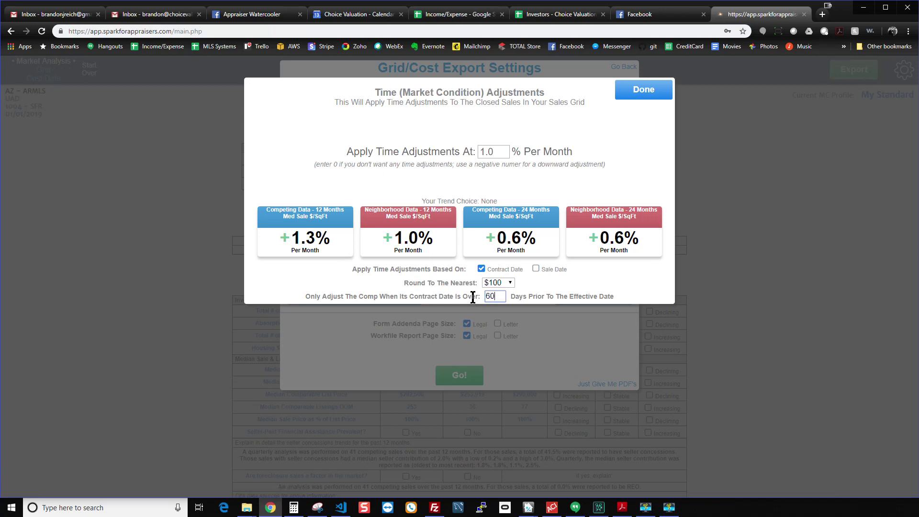
{"action": "key", "text": "shift+Tab"}
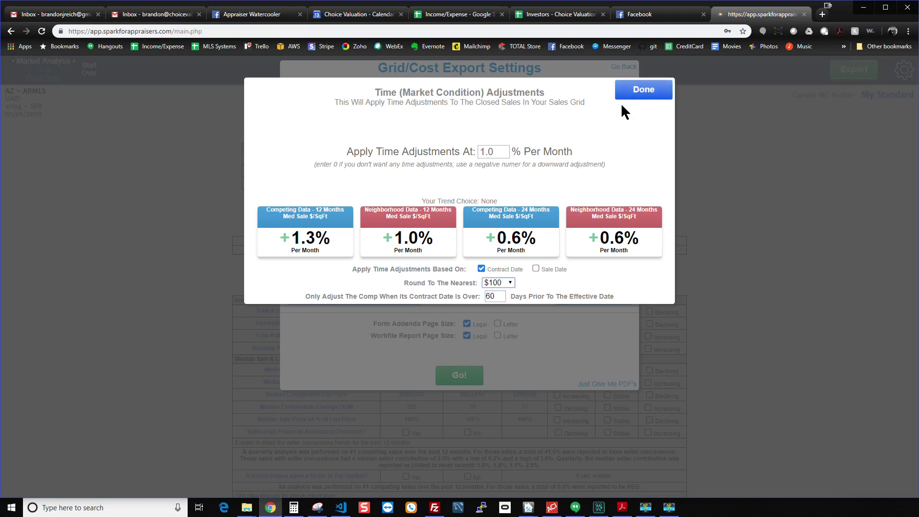
- Confirm the 1.0% per month time adjustment and bring up the sale-to-list ratio settings
{"action": "left_click", "coordinate": [642, 93]}
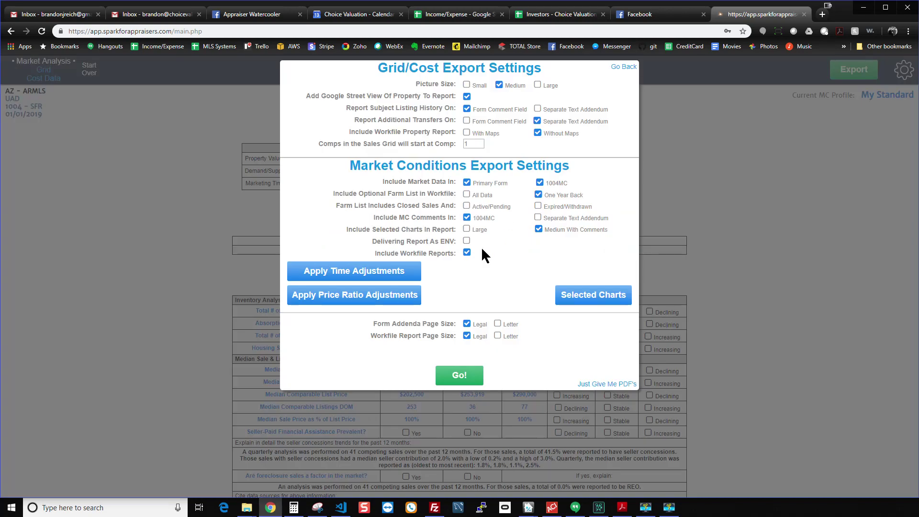
{"action": "left_click", "coordinate": [349, 272]}
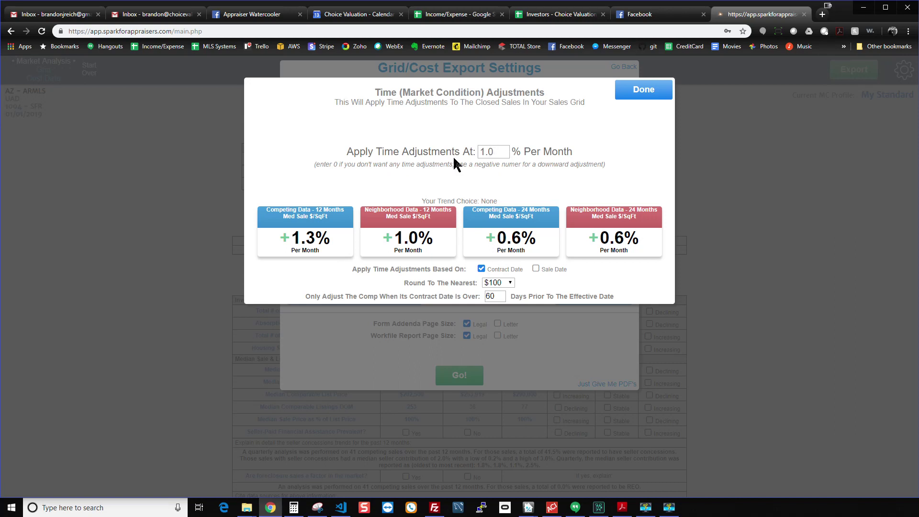
{"action": "left_click", "coordinate": [647, 95]}
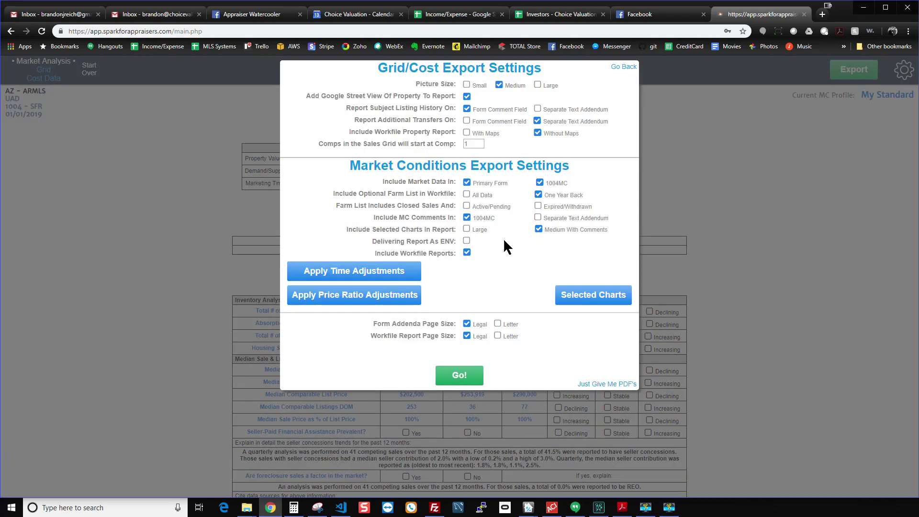
{"action": "left_click", "coordinate": [368, 299]}
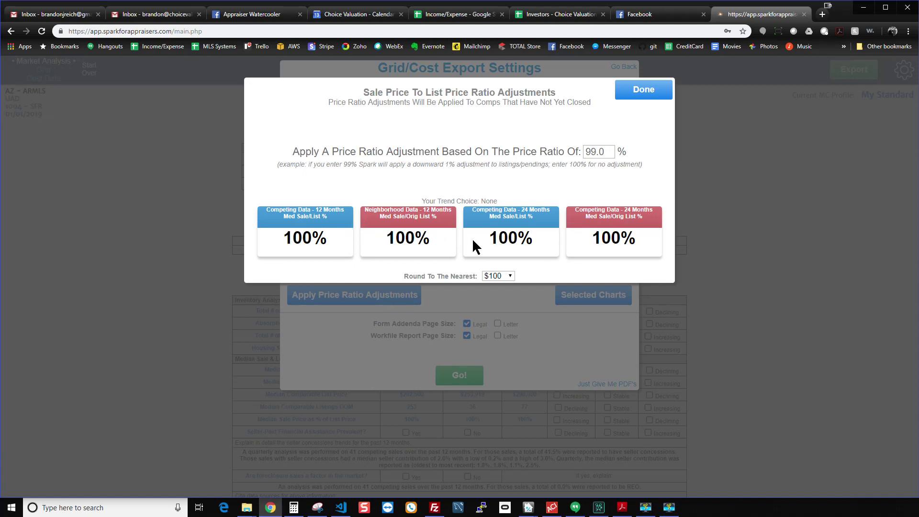
- Show that a 100.0% ratio means no adjustment, then set and confirm 99.0%
{"action": "left_click_drag", "start_coordinate": [605, 150], "coordinate": [545, 156]}
{"action": "type", "text": "100.0"}
{"action": "left_click_drag", "start_coordinate": [552, 163], "coordinate": [640, 164]}
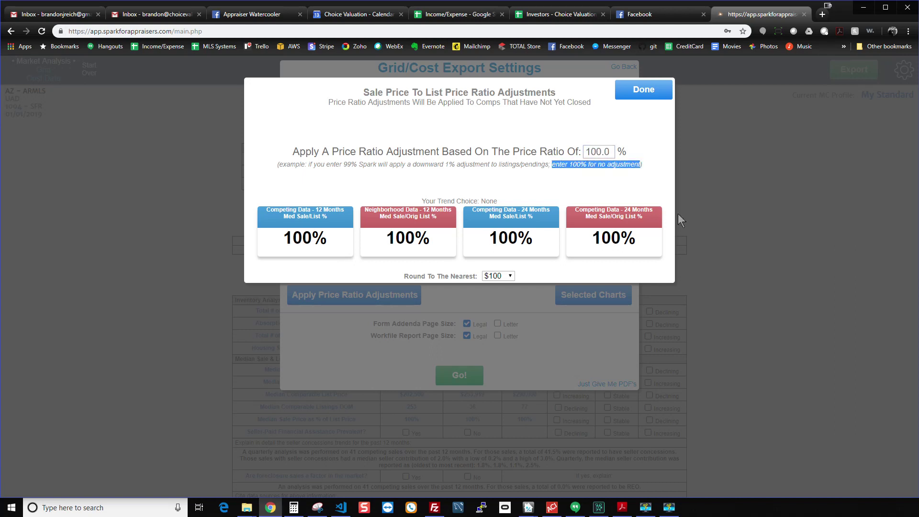
{"action": "left_click", "coordinate": [511, 162]}
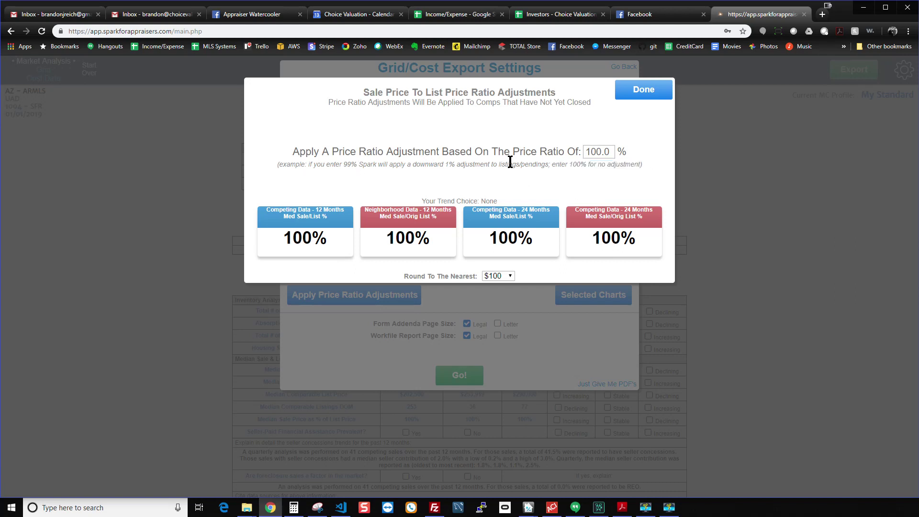
{"action": "left_click_drag", "start_coordinate": [610, 150], "coordinate": [529, 153]}
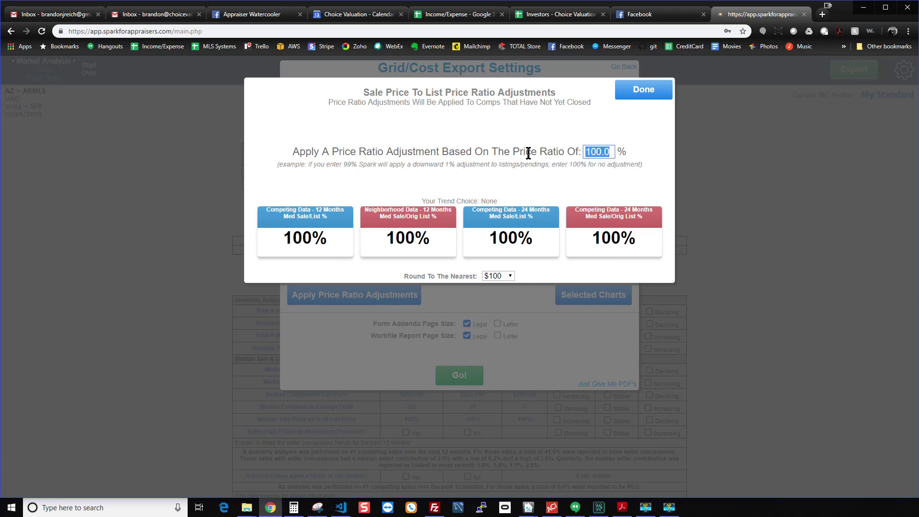
{"action": "type", "text": "99.0"}
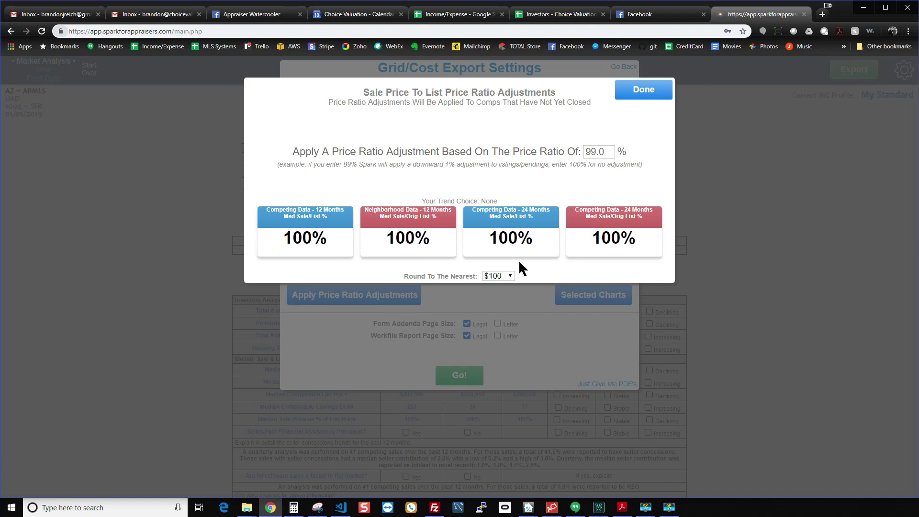
{"action": "left_click", "coordinate": [643, 91]}
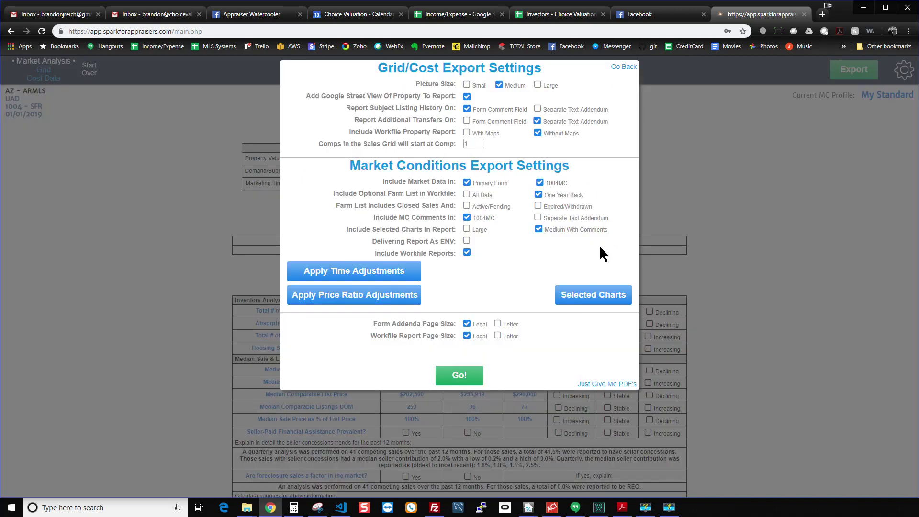
- Export the report with the 1.0% time and 99.0% price ratio adjustments to TOTAL
{"action": "left_click", "coordinate": [473, 381]}
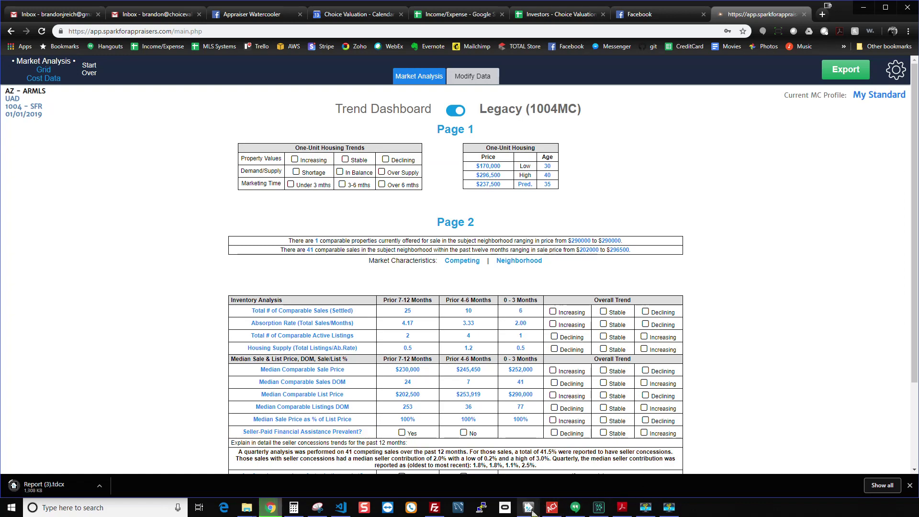
- Bring the TOTAL appraisal forward and check a comparable's Date of Sale time adjustment on page 2
{"action": "mouse_move", "coordinate": [533, 511]}
{"action": "left_click", "coordinate": [580, 474]}
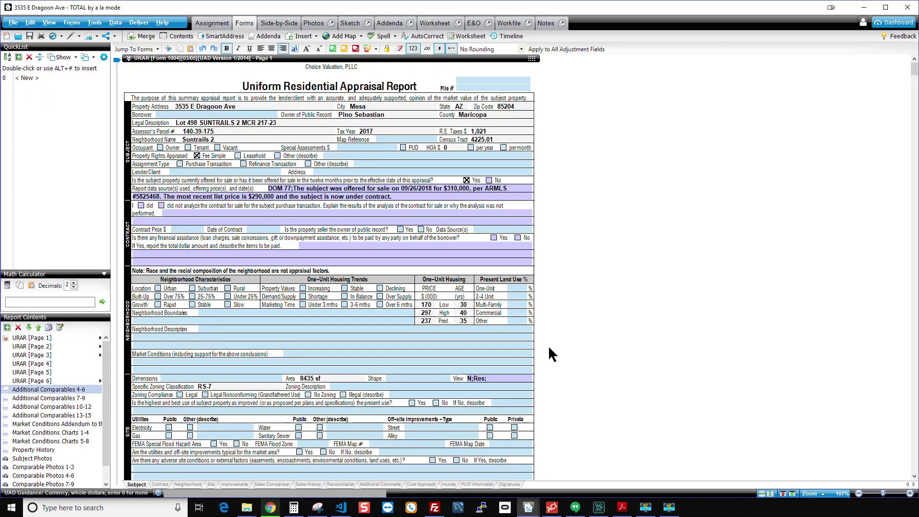
{"action": "scroll", "coordinate": [425, 179], "scroll_direction": "down", "scroll_amount": 10}
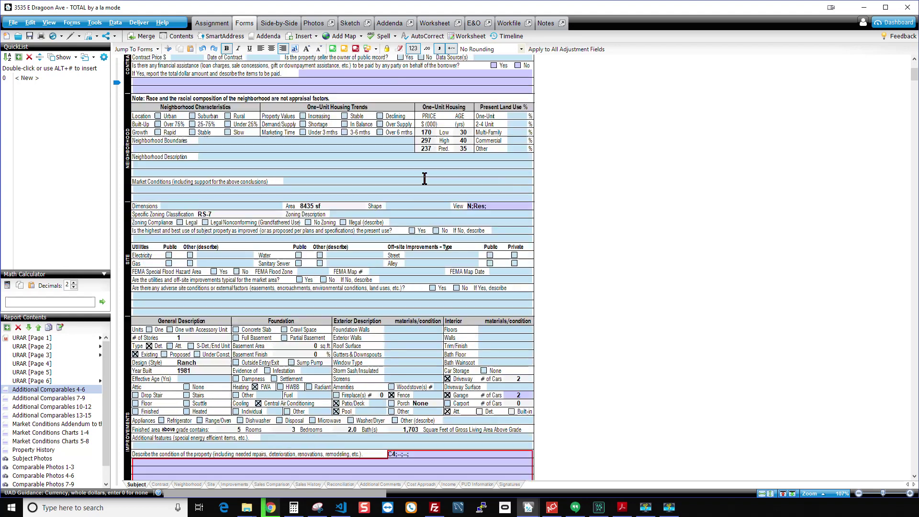
{"action": "scroll", "coordinate": [424, 179], "scroll_direction": "down", "scroll_amount": 5}
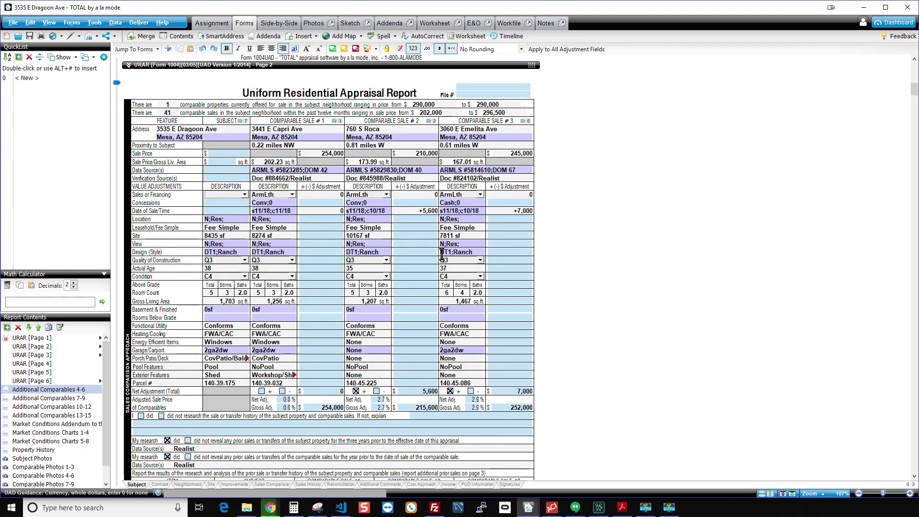
{"action": "left_click", "coordinate": [426, 210]}
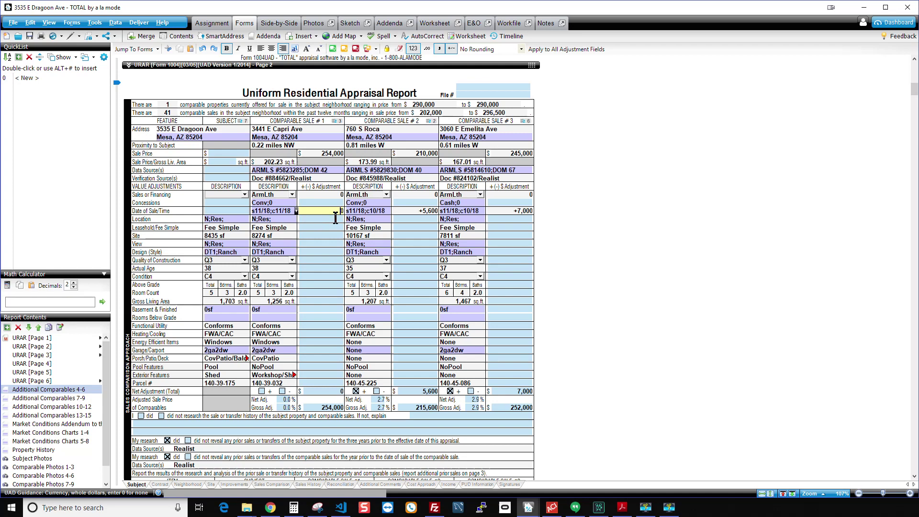
- Step through the Sales or Financing adjustments of comparables 1–3
{"action": "left_click", "coordinate": [414, 194]}
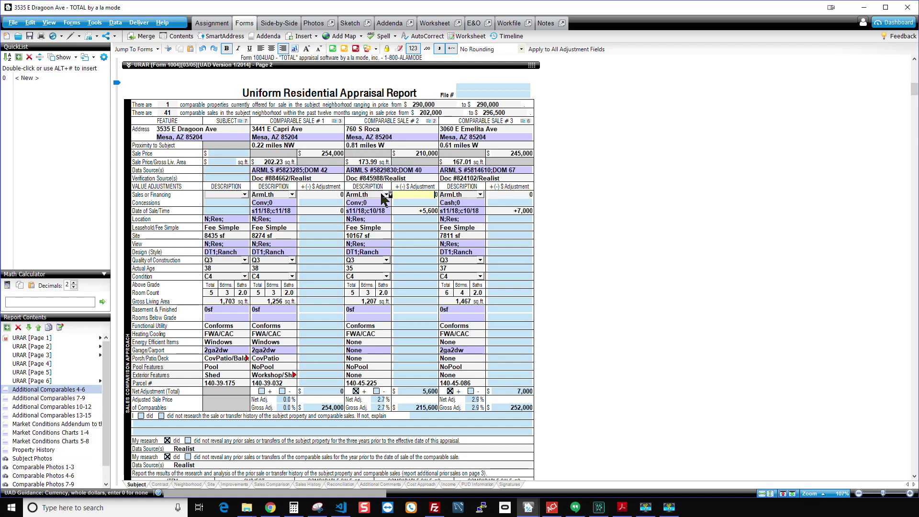
{"action": "left_click", "coordinate": [331, 195]}
{"action": "left_click", "coordinate": [417, 195]}
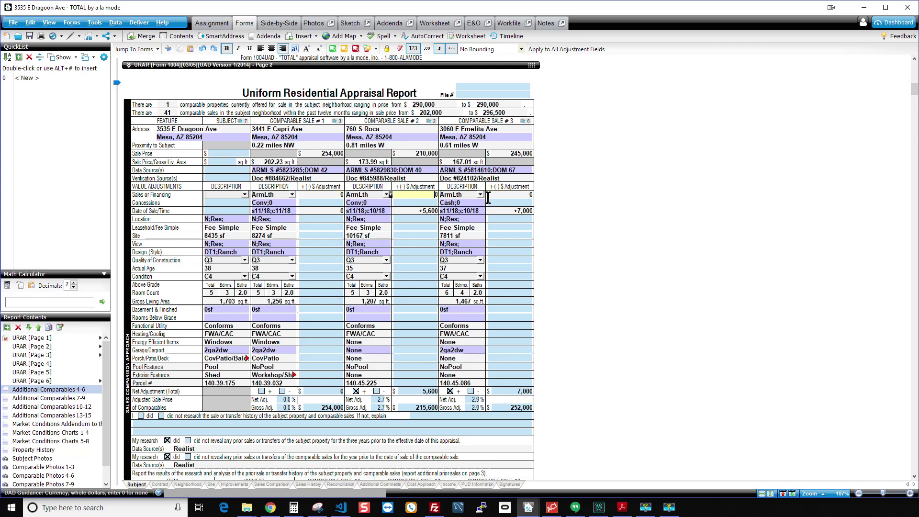
{"action": "left_click", "coordinate": [501, 194]}
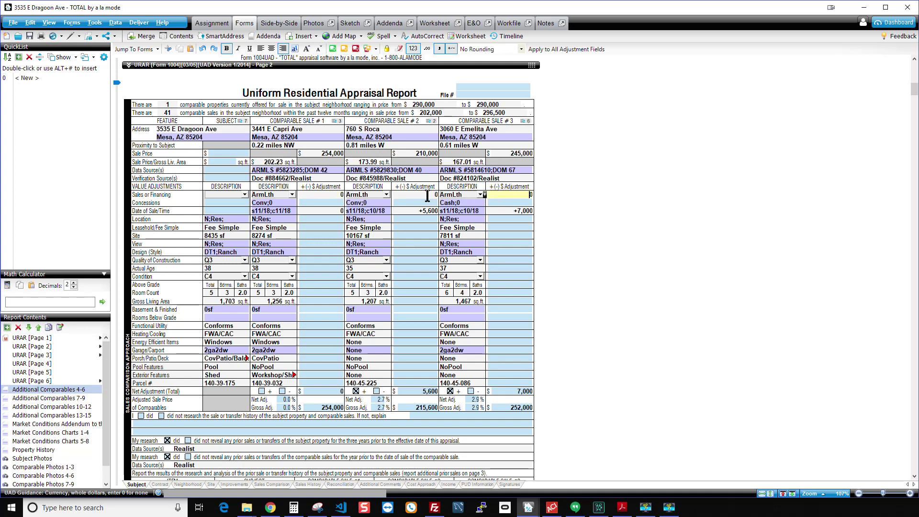
{"action": "left_click", "coordinate": [330, 196]}
- Review adjustments on comparables 4–9, including comparable 4's +13,500 time adjustment
{"action": "scroll", "coordinate": [420, 196], "scroll_direction": "down", "scroll_amount": 20}
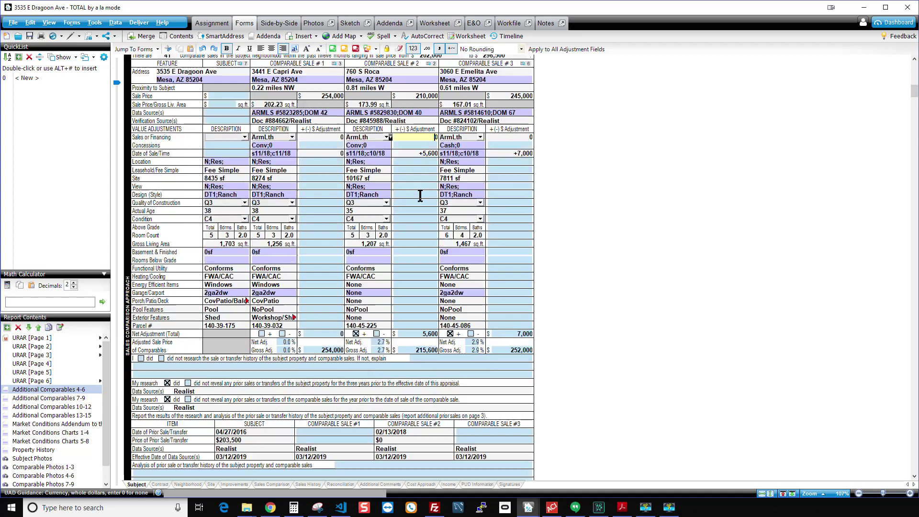
{"action": "scroll", "coordinate": [421, 201], "scroll_direction": "down", "scroll_amount": 20}
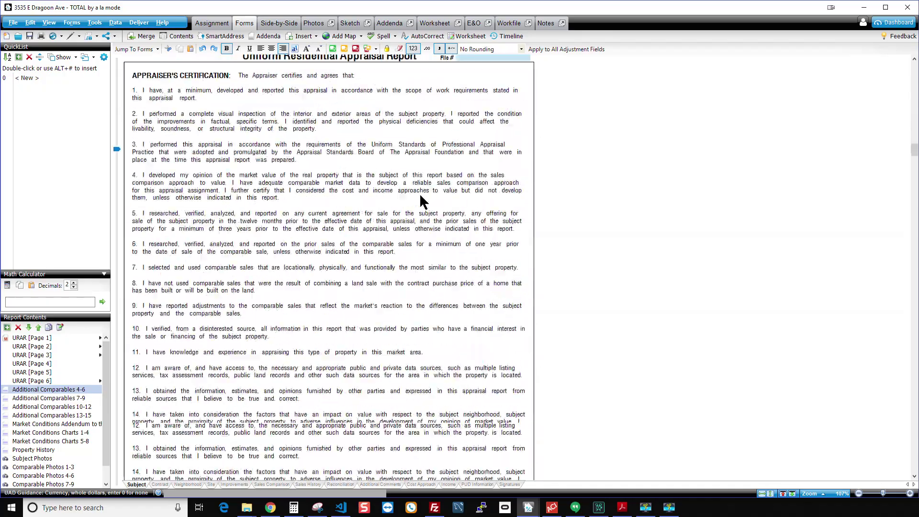
{"action": "scroll", "coordinate": [421, 200], "scroll_direction": "up", "scroll_amount": 3}
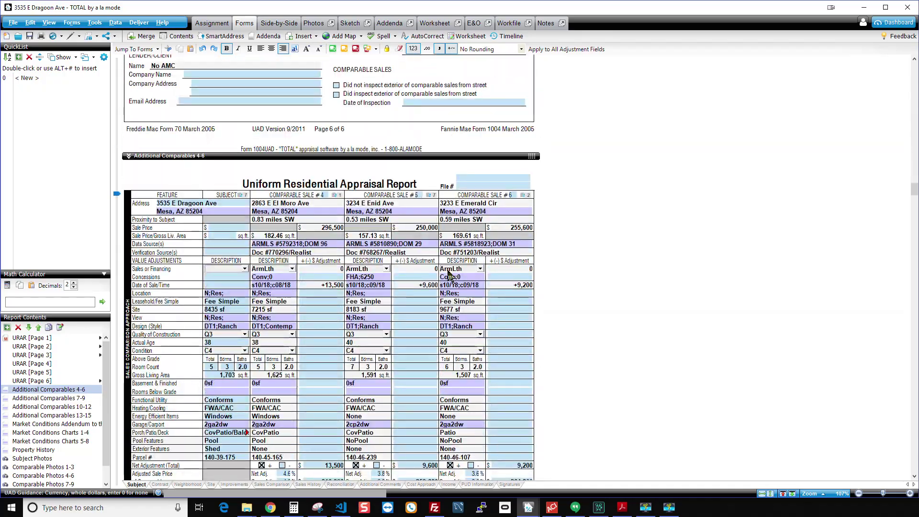
{"action": "left_click", "coordinate": [404, 269]}
{"action": "left_click", "coordinate": [325, 286]}
{"action": "scroll", "coordinate": [387, 266], "scroll_direction": "down", "scroll_amount": 10}
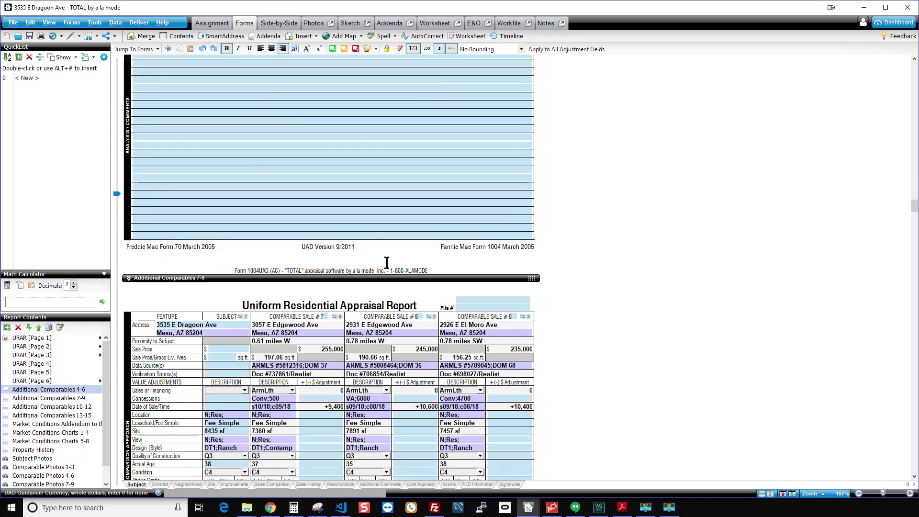
{"action": "scroll", "coordinate": [388, 266], "scroll_direction": "up", "scroll_amount": 5}
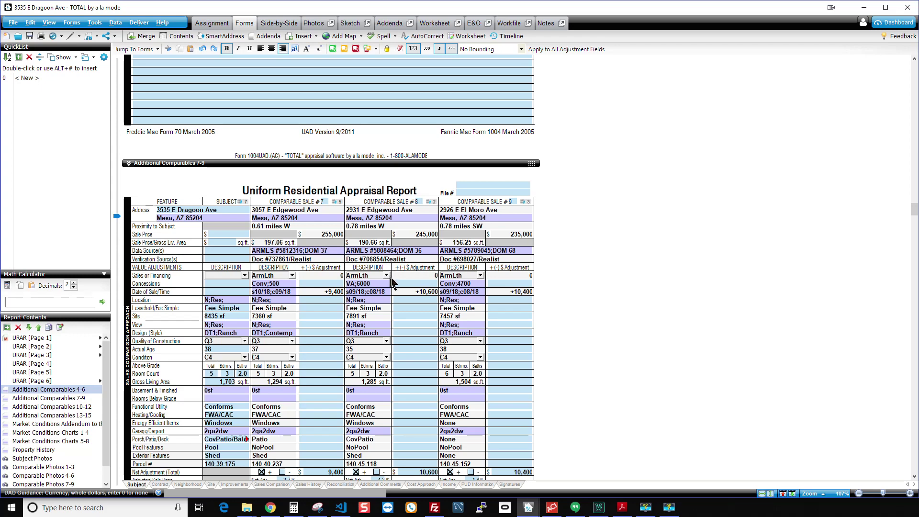
{"action": "left_click", "coordinate": [335, 292]}
{"action": "left_click", "coordinate": [425, 291]}
{"action": "left_click", "coordinate": [510, 299]}
- Check comparable 11's date-of-sale and comparable 14's -2,500 list-ratio adjustments
{"action": "scroll", "coordinate": [399, 311], "scroll_direction": "down", "scroll_amount": 13}
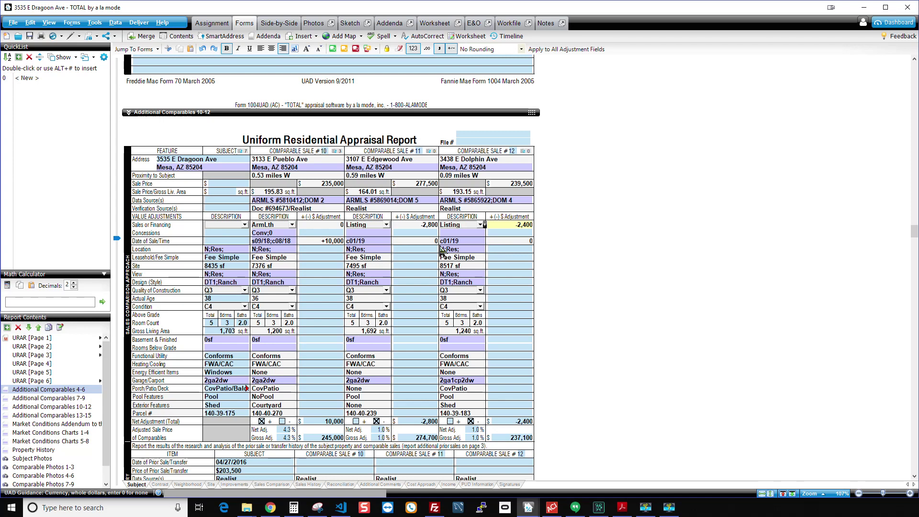
{"action": "left_click", "coordinate": [425, 241]}
{"action": "scroll", "coordinate": [387, 268], "scroll_direction": "down", "scroll_amount": 10}
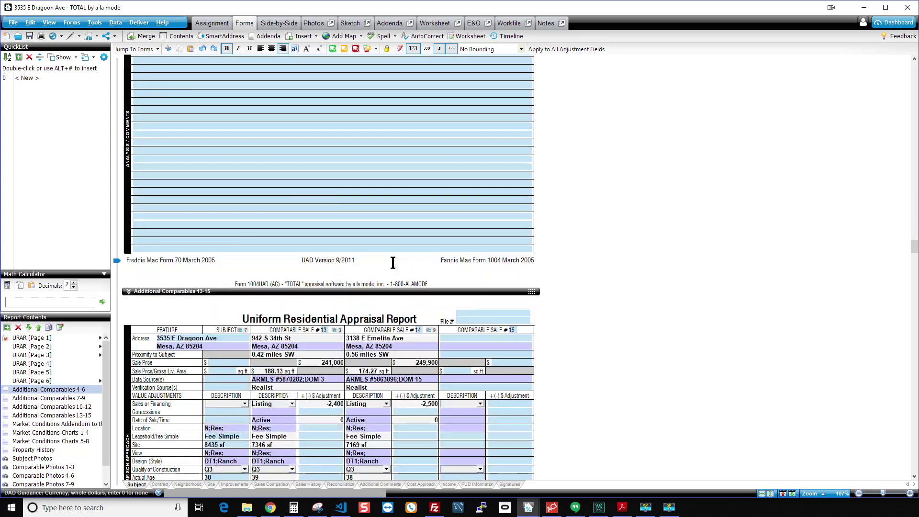
{"action": "scroll", "coordinate": [393, 263], "scroll_direction": "up", "scroll_amount": 2}
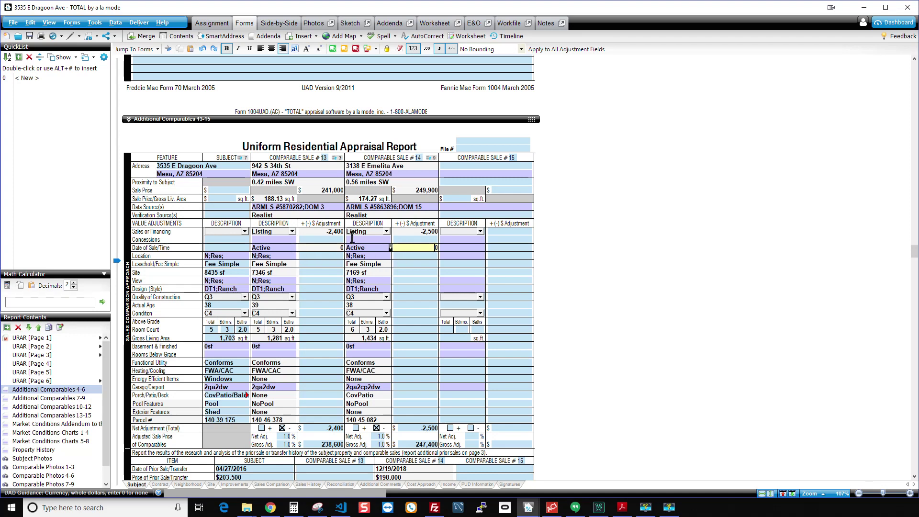
{"action": "left_click", "coordinate": [413, 232]}
- Preview Spark's Competing Property Adjustment Report in the workfile
{"action": "scroll", "coordinate": [430, 258], "scroll_direction": "down", "scroll_amount": 3}
{"action": "scroll", "coordinate": [431, 254], "scroll_direction": "down", "scroll_amount": 6}
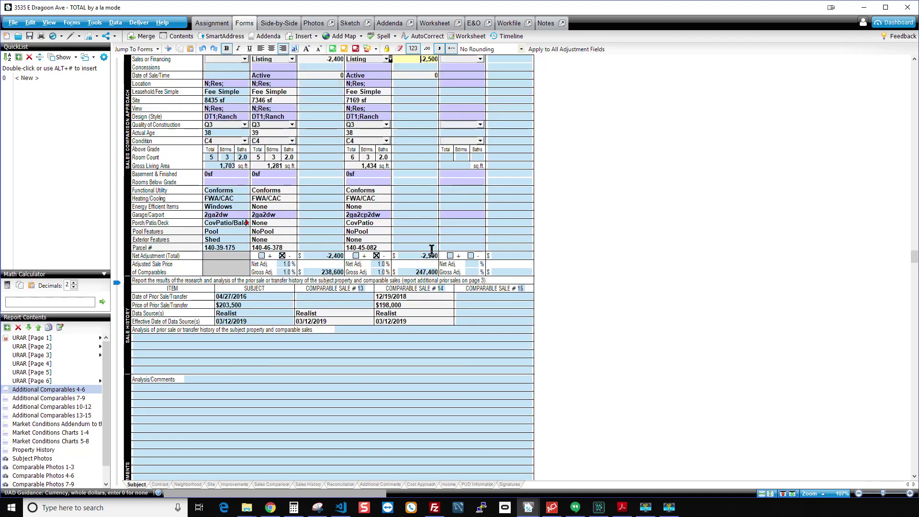
{"action": "scroll", "coordinate": [433, 244], "scroll_direction": "up", "scroll_amount": 6}
{"action": "scroll", "coordinate": [433, 238], "scroll_direction": "up", "scroll_amount": 2}
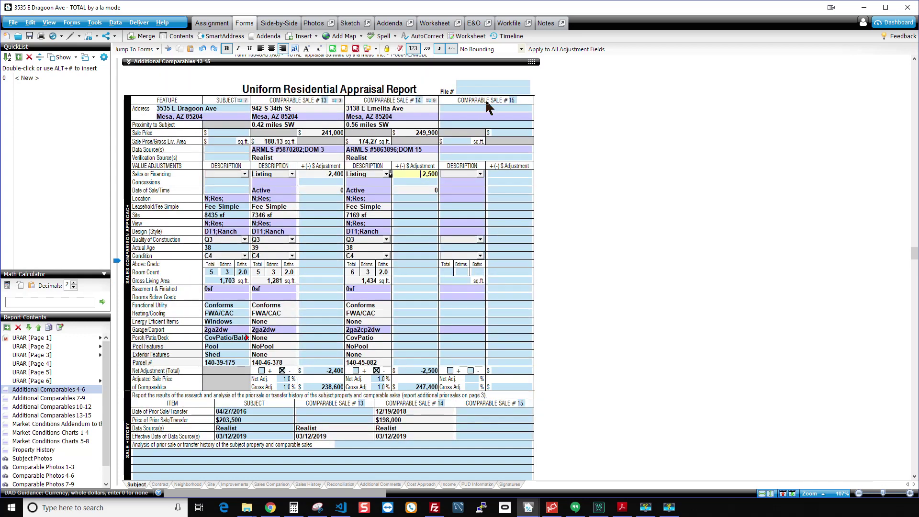
{"action": "left_click", "coordinate": [509, 23]}
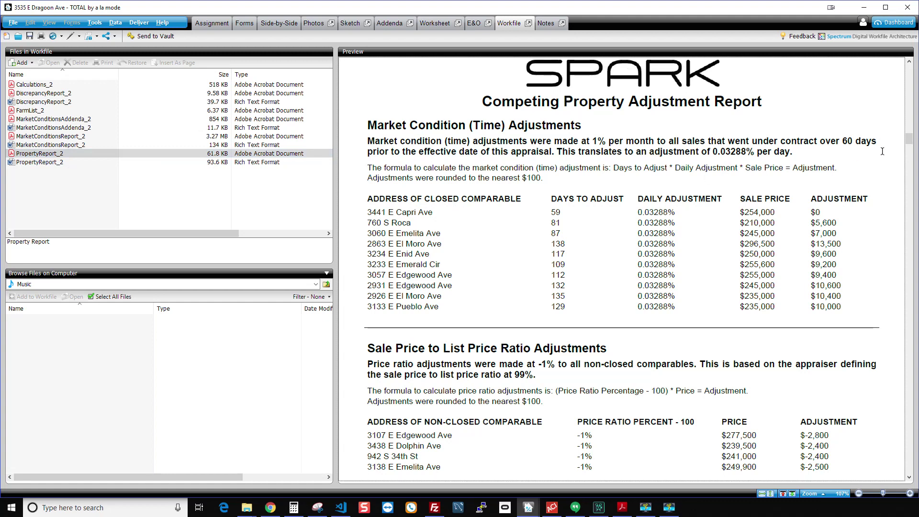
{"action": "left_click_drag", "start_coordinate": [909, 143], "coordinate": [908, 67]}
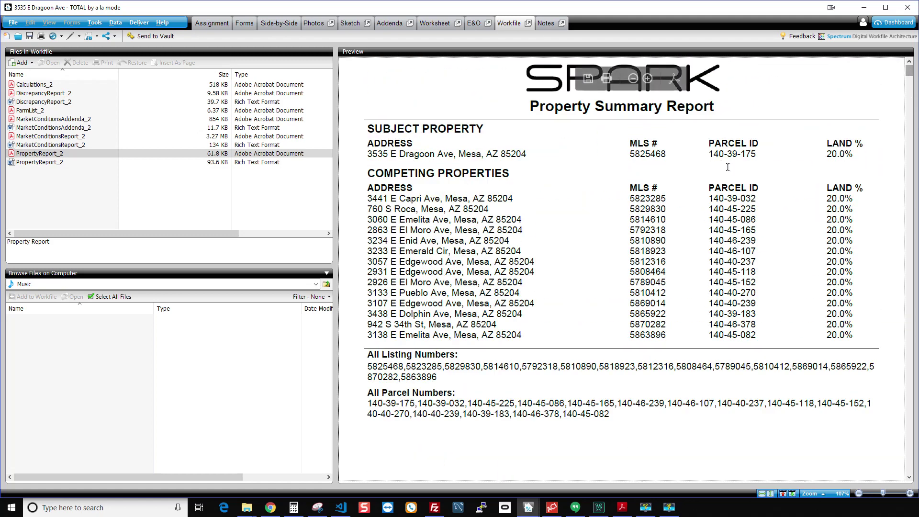
{"action": "scroll", "coordinate": [729, 167], "scroll_direction": "down", "scroll_amount": 3}
{"action": "scroll", "coordinate": [729, 167], "scroll_direction": "down", "scroll_amount": 10}
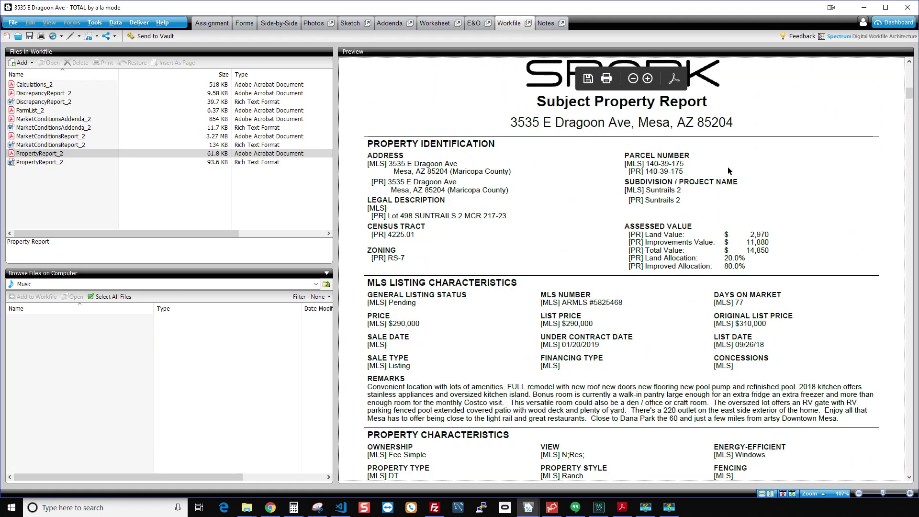
{"action": "scroll", "coordinate": [682, 157], "scroll_direction": "up", "scroll_amount": 2}
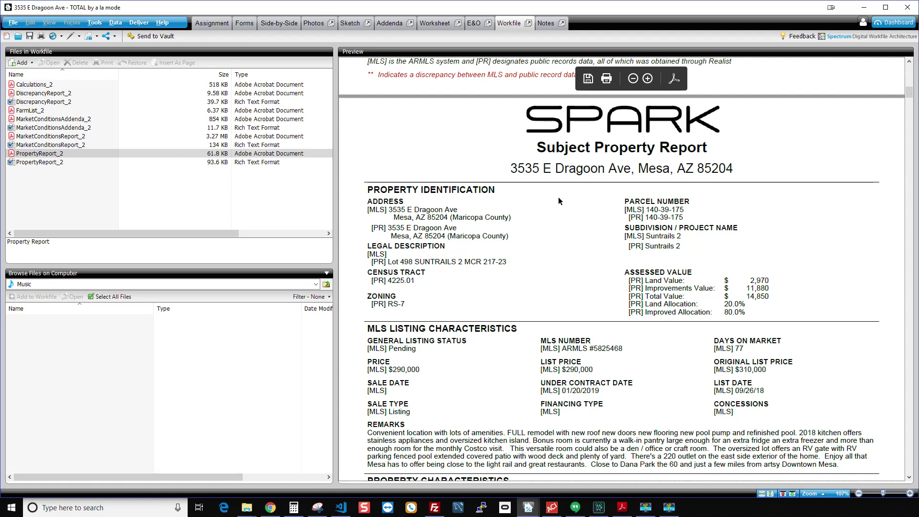
{"action": "scroll", "coordinate": [566, 206], "scroll_direction": "down", "scroll_amount": 10}
{"action": "scroll", "coordinate": [567, 206], "scroll_direction": "down", "scroll_amount": 10}
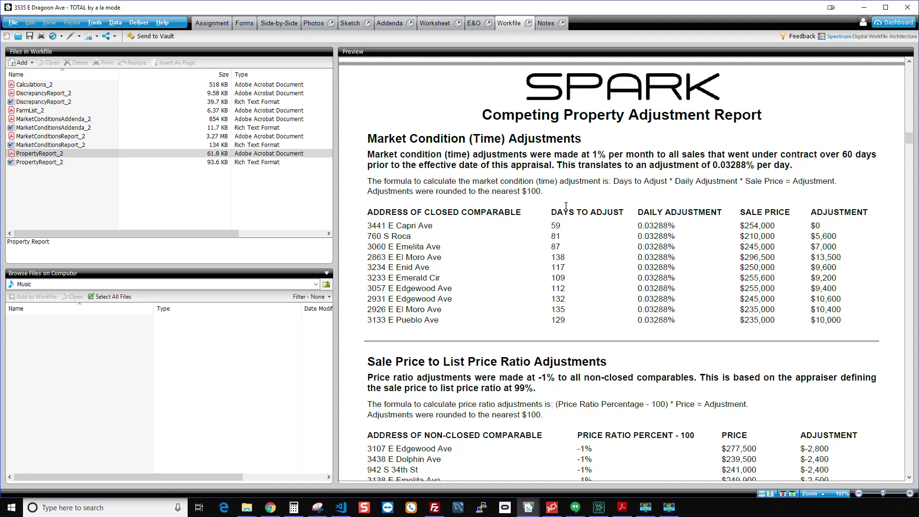
{"action": "scroll", "coordinate": [593, 182], "scroll_direction": "up", "scroll_amount": 1}
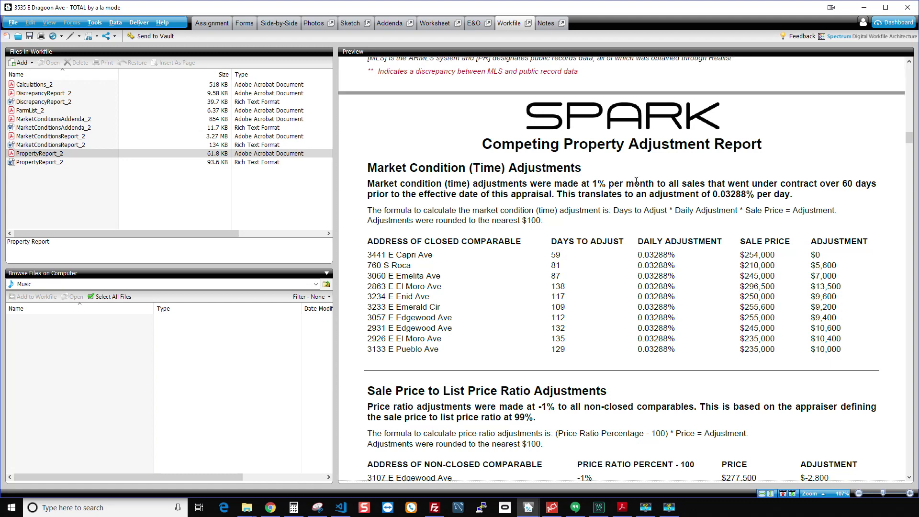
{"action": "scroll", "coordinate": [637, 181], "scroll_direction": "down", "scroll_amount": 1}
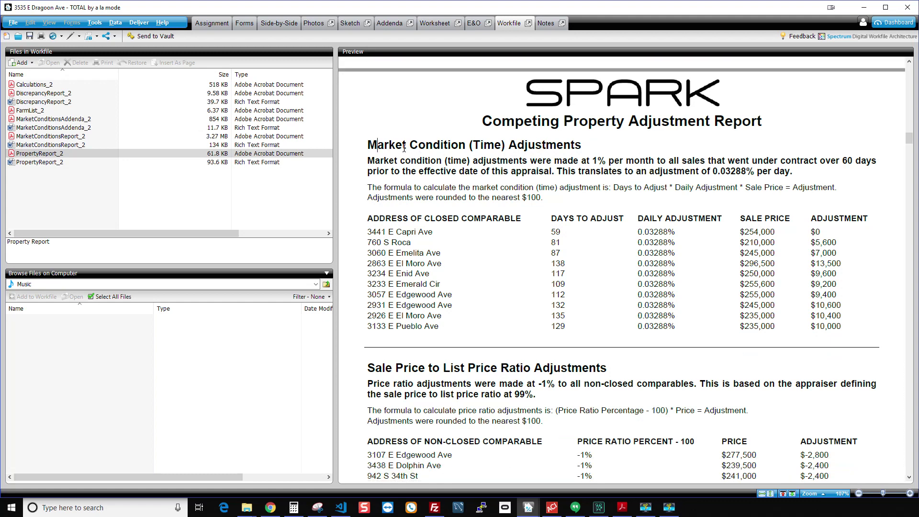
{"action": "left_click_drag", "start_coordinate": [368, 144], "coordinate": [593, 179]}
{"action": "left_click", "coordinate": [595, 187]}
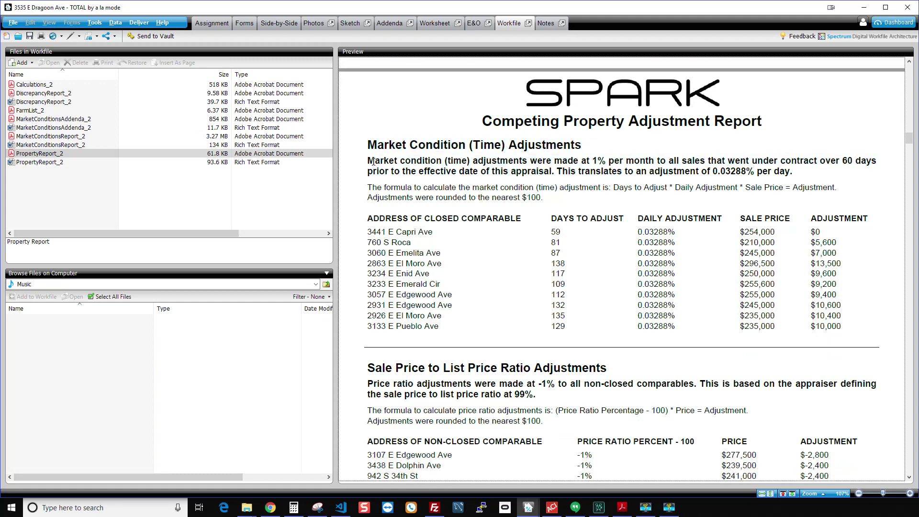
{"action": "left_click_drag", "start_coordinate": [368, 161], "coordinate": [841, 161]}
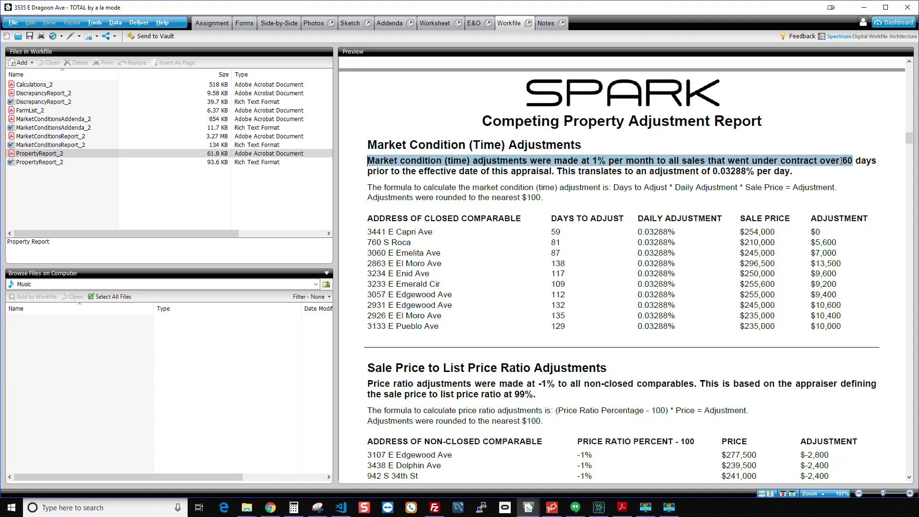
{"action": "left_click_drag", "start_coordinate": [728, 160], "coordinate": [855, 165]}
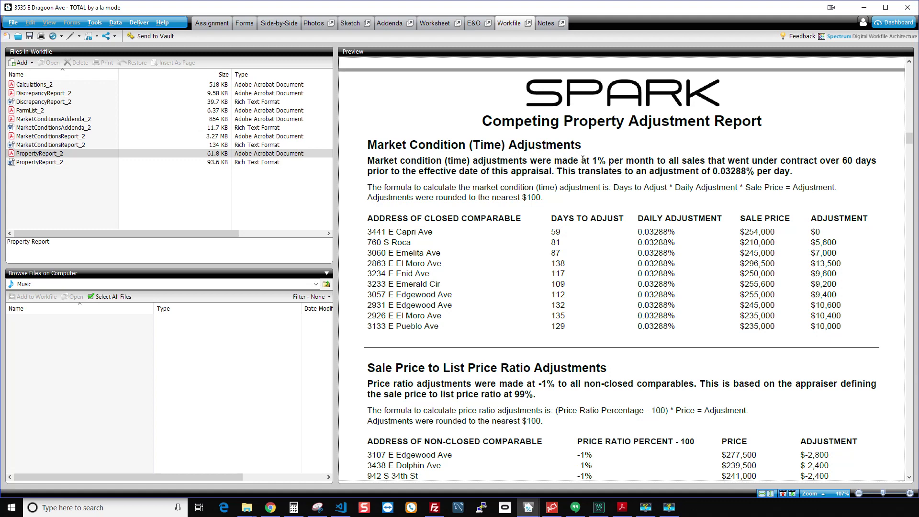
{"action": "left_click_drag", "start_coordinate": [588, 161], "coordinate": [666, 161]}
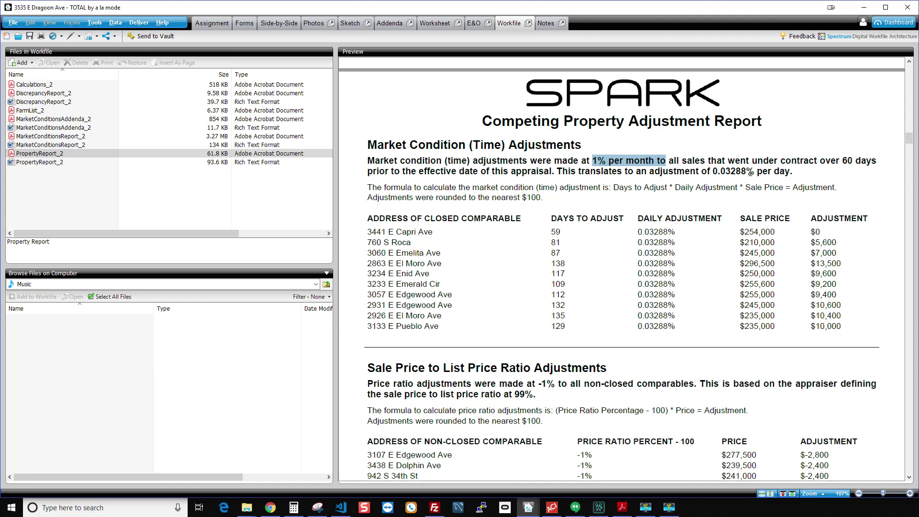
{"action": "left_click_drag", "start_coordinate": [557, 172], "coordinate": [745, 174]}
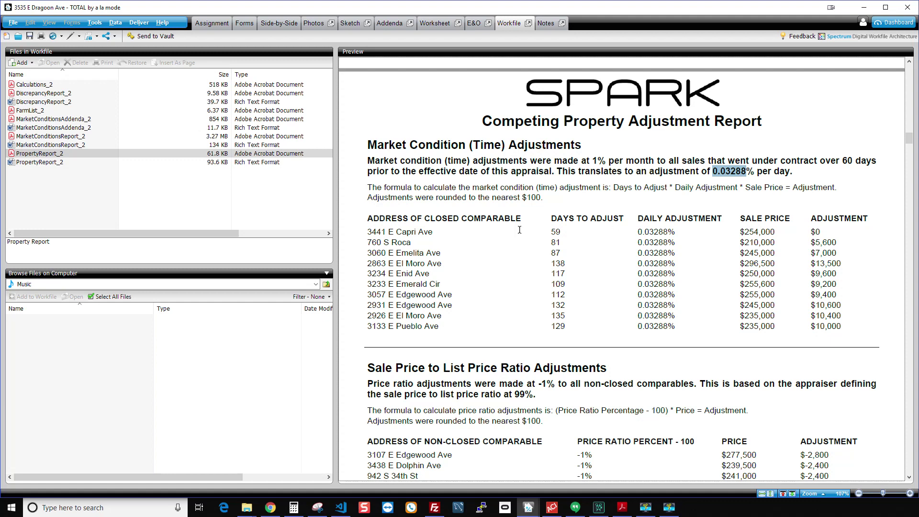
{"action": "left_click", "coordinate": [569, 217]}
{"action": "left_click_drag", "start_coordinate": [402, 187], "coordinate": [842, 189]}
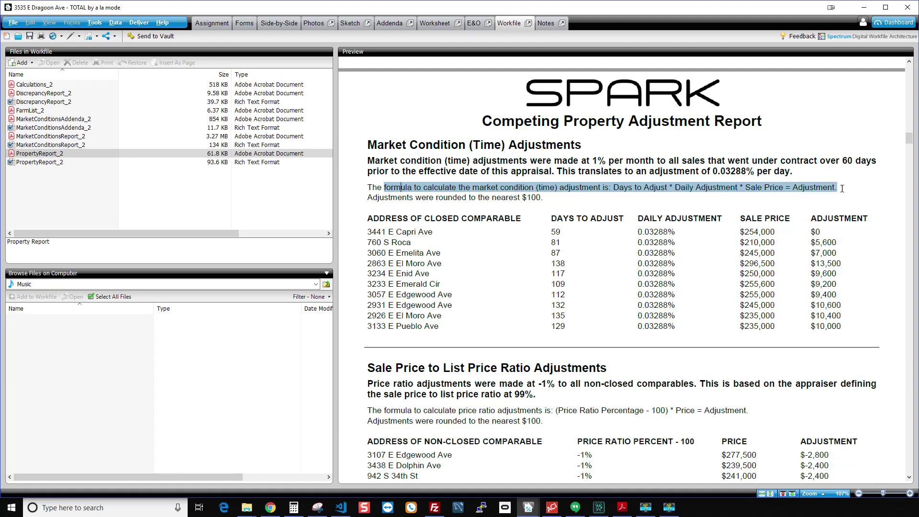
{"action": "left_click", "coordinate": [843, 188]}
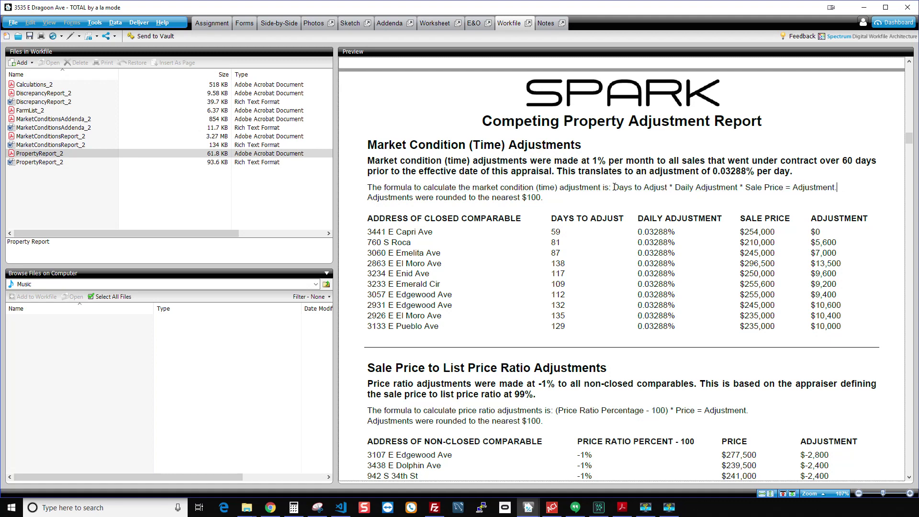
{"action": "left_click_drag", "start_coordinate": [613, 187], "coordinate": [835, 190]}
{"action": "left_click", "coordinate": [835, 190]}
{"action": "left_click", "coordinate": [576, 232]}
{"action": "key", "text": "shift+Home"}
{"action": "left_click_drag", "start_coordinate": [679, 190], "coordinate": [716, 189]}
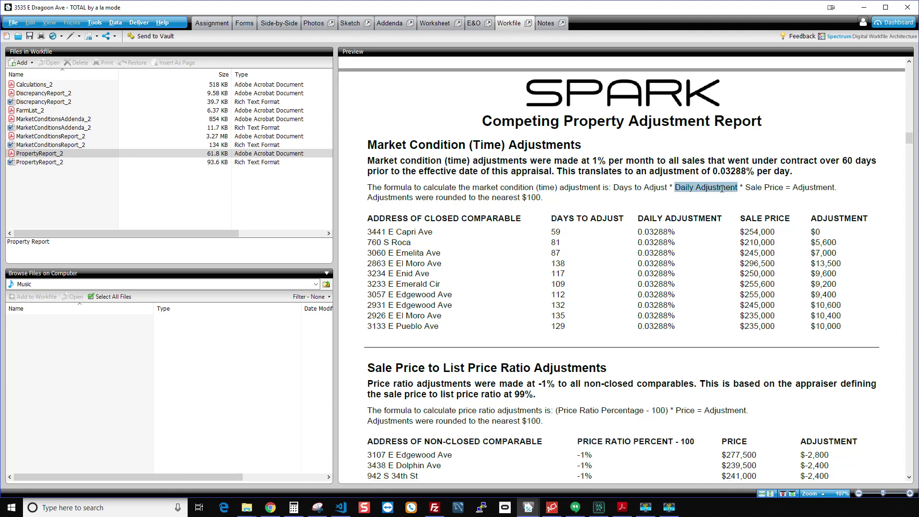
{"action": "left_click_drag", "start_coordinate": [662, 221], "coordinate": [696, 218]}
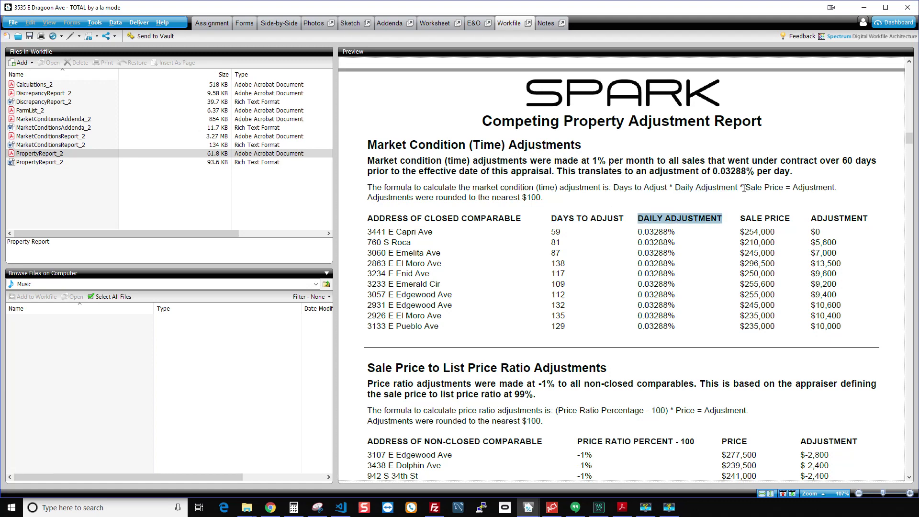
{"action": "left_click_drag", "start_coordinate": [746, 188], "coordinate": [784, 188]}
{"action": "left_click_drag", "start_coordinate": [742, 219], "coordinate": [828, 188]}
{"action": "left_click_drag", "start_coordinate": [814, 219], "coordinate": [863, 219]}
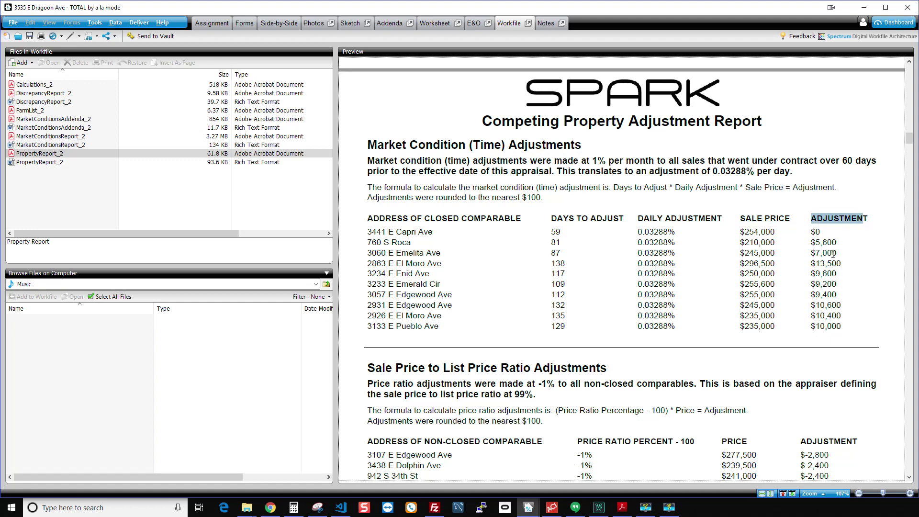
{"action": "left_click", "coordinate": [860, 220]}
{"action": "left_click_drag", "start_coordinate": [551, 232], "coordinate": [556, 233]}
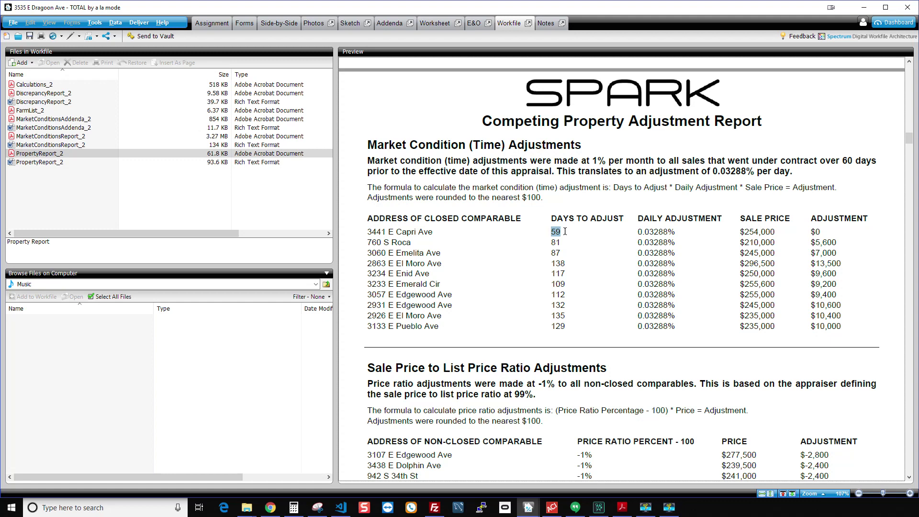
{"action": "left_click_drag", "start_coordinate": [810, 232], "coordinate": [838, 244]}
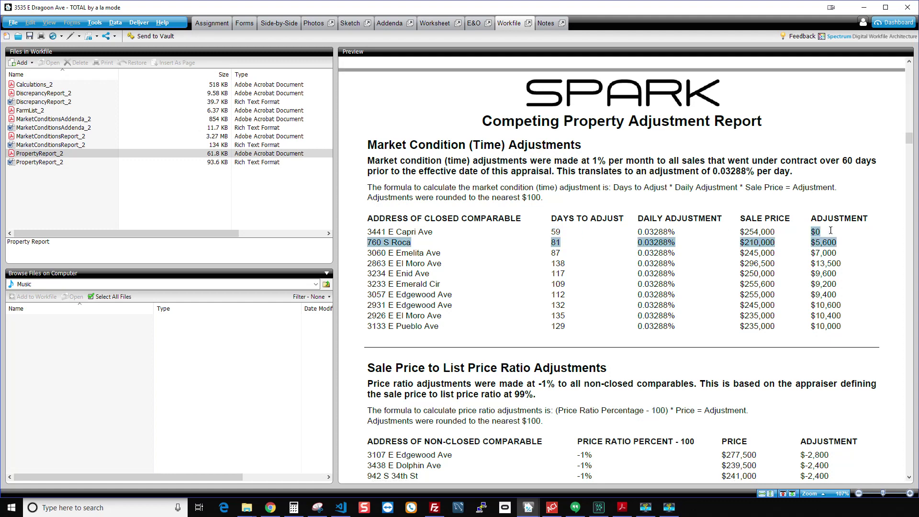
{"action": "left_click_drag", "start_coordinate": [839, 160], "coordinate": [853, 158]}
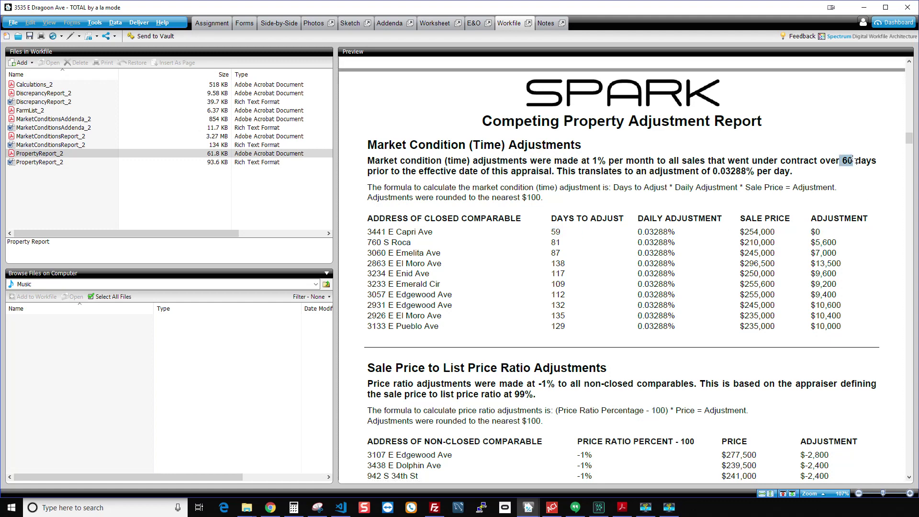
{"action": "left_click", "coordinate": [852, 162]}
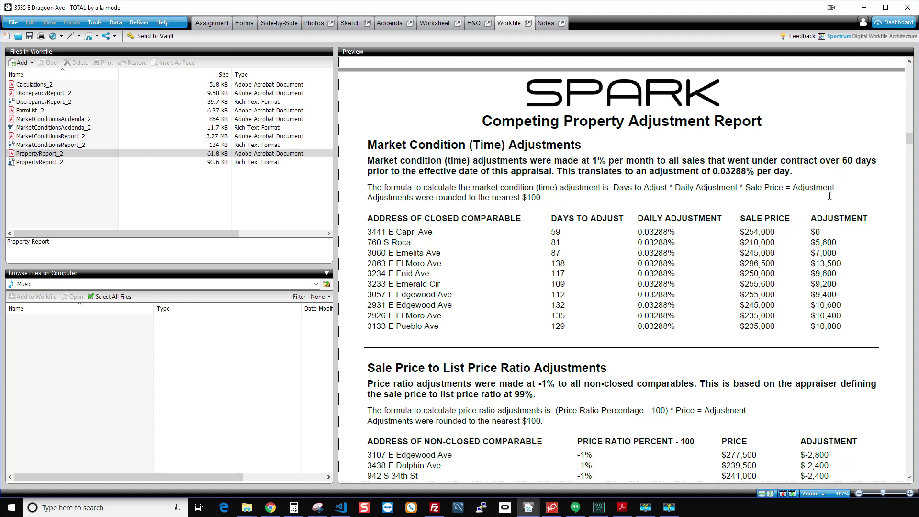
{"action": "left_click_drag", "start_coordinate": [834, 219], "coordinate": [821, 232]}
{"action": "left_click", "coordinate": [821, 232]}
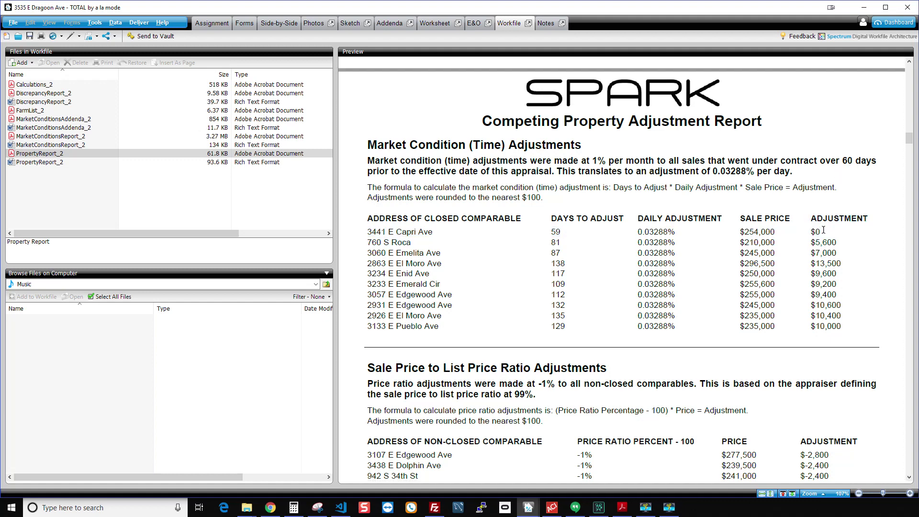
{"action": "double_click", "coordinate": [555, 243]}
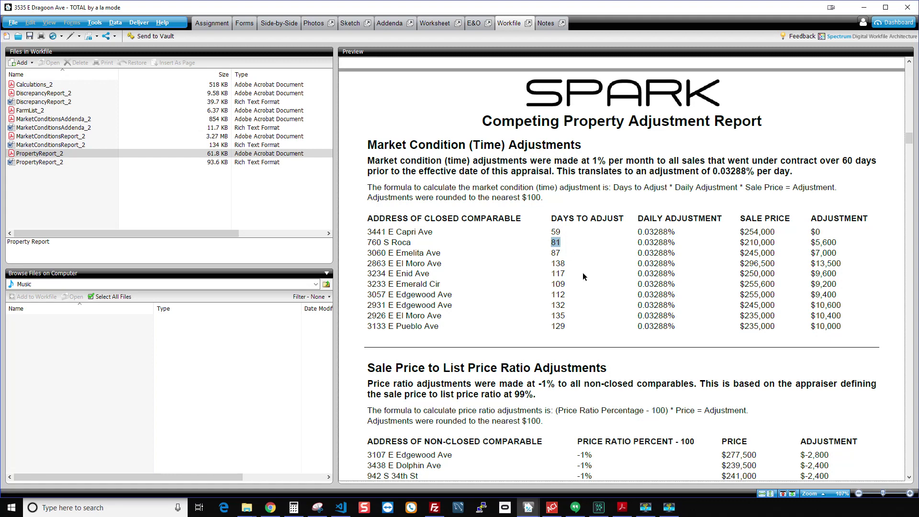
{"action": "left_click", "coordinate": [558, 243]}
{"action": "left_click_drag", "start_coordinate": [636, 243], "coordinate": [678, 243]}
{"action": "left_click_drag", "start_coordinate": [741, 243], "coordinate": [838, 243]}
{"action": "scroll", "coordinate": [794, 254], "scroll_direction": "down", "scroll_amount": 2}
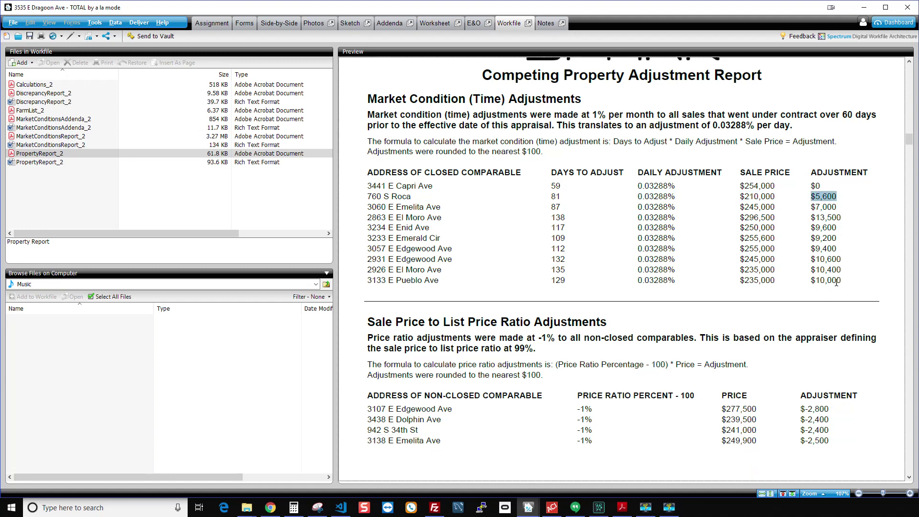
{"action": "scroll", "coordinate": [837, 282], "scroll_direction": "down", "scroll_amount": 1}
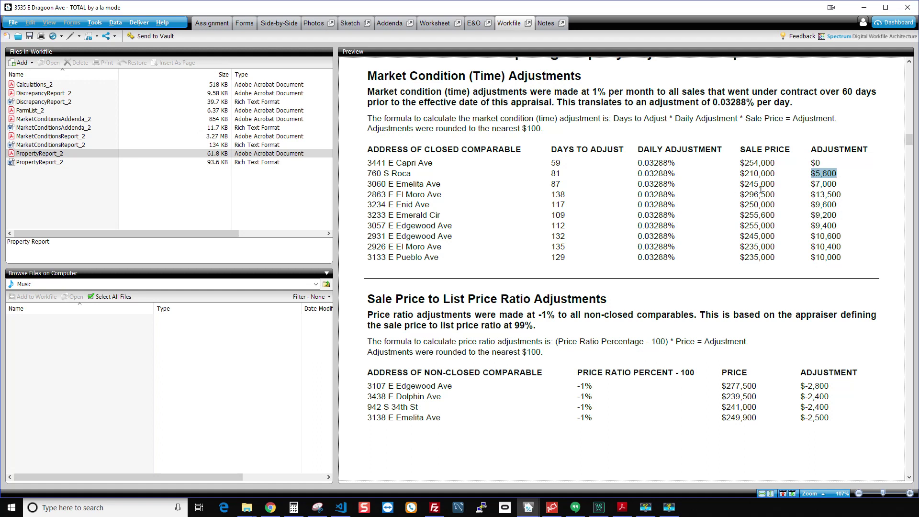
{"action": "scroll", "coordinate": [760, 189], "scroll_direction": "down", "scroll_amount": 4}
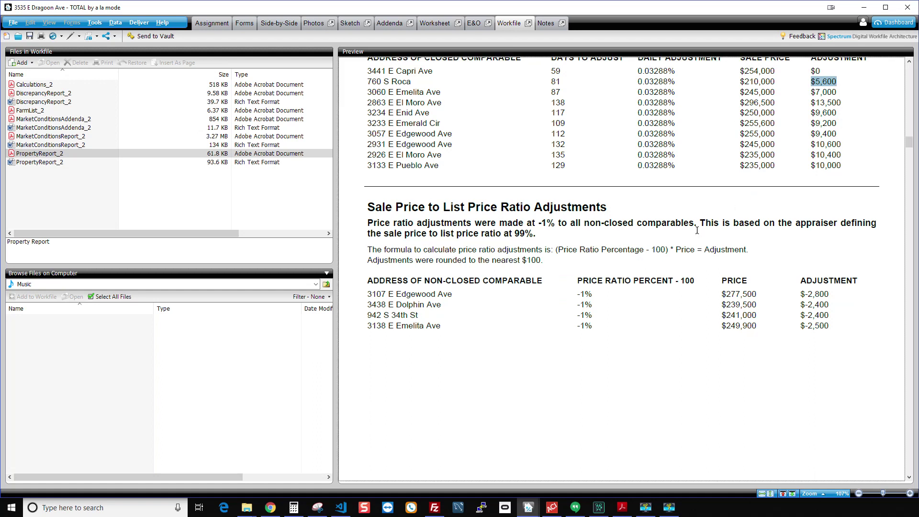
{"action": "scroll", "coordinate": [697, 230], "scroll_direction": "down", "scroll_amount": 1}
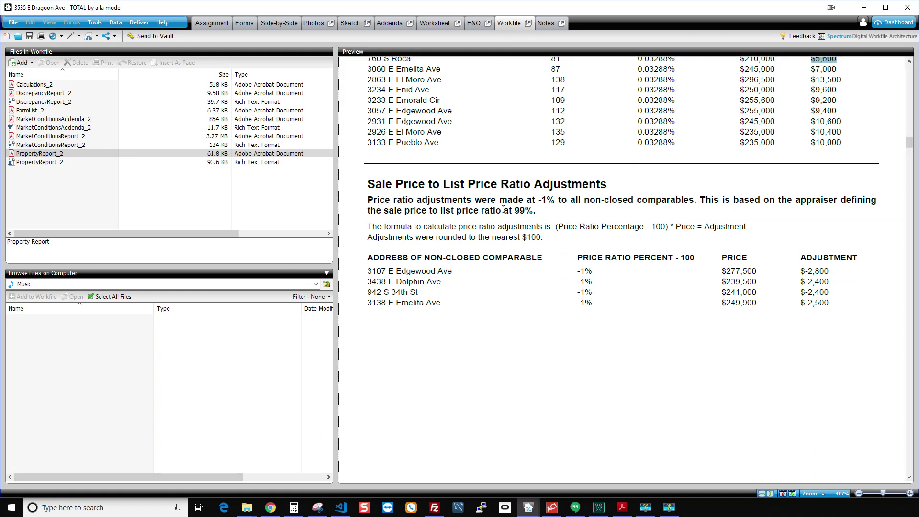
{"action": "double_click", "coordinate": [524, 210]}
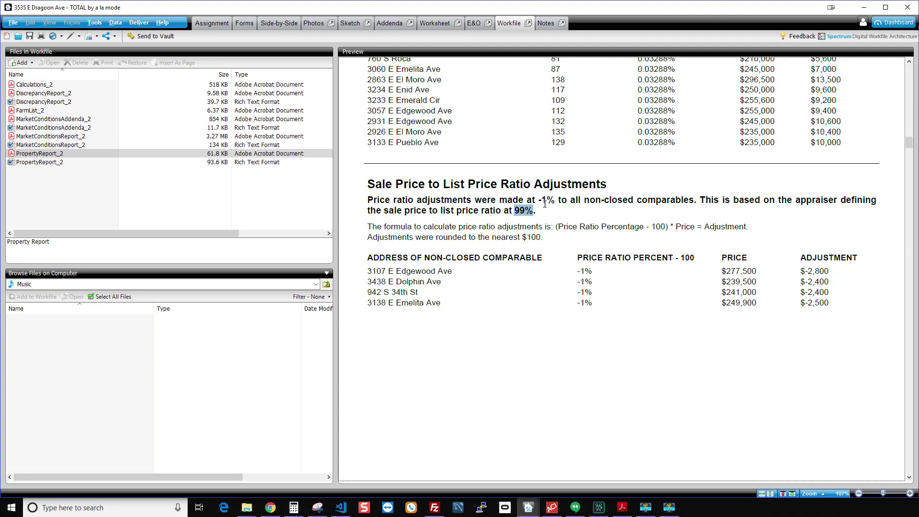
{"action": "left_click", "coordinate": [548, 201]}
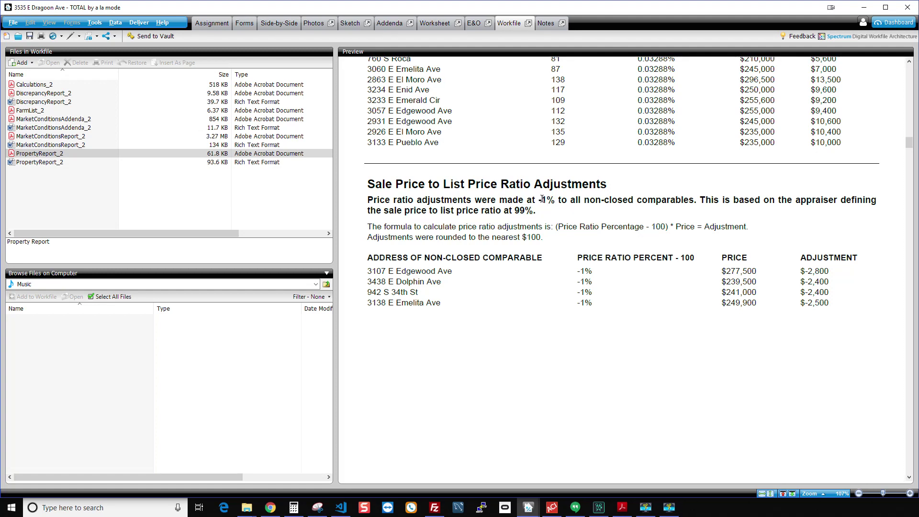
{"action": "left_click_drag", "start_coordinate": [538, 200], "coordinate": [663, 227]}
{"action": "left_click", "coordinate": [663, 227]}
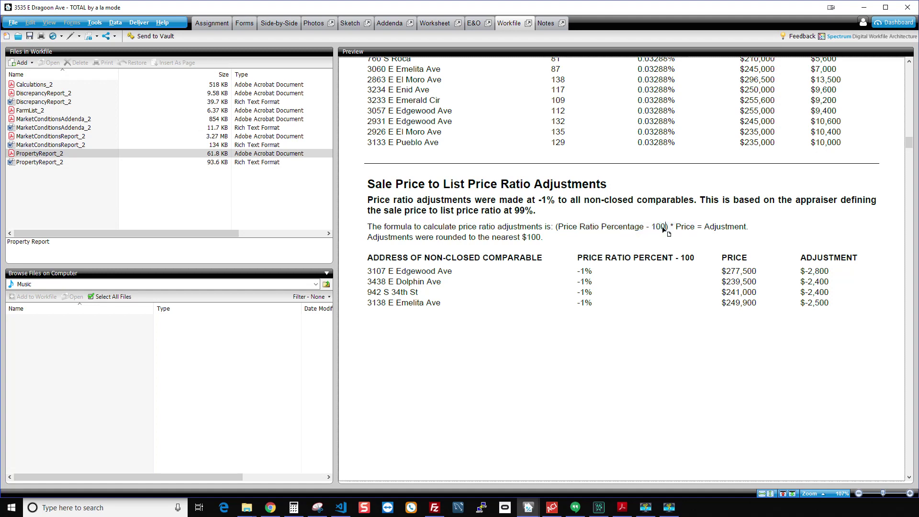
{"action": "double_click", "coordinate": [538, 198]}
{"action": "left_click_drag", "start_coordinate": [586, 228], "coordinate": [735, 226]}
{"action": "double_click", "coordinate": [692, 226]}
{"action": "left_click_drag", "start_coordinate": [368, 271], "coordinate": [543, 257]}
{"action": "left_click_drag", "start_coordinate": [394, 271], "coordinate": [452, 271]}
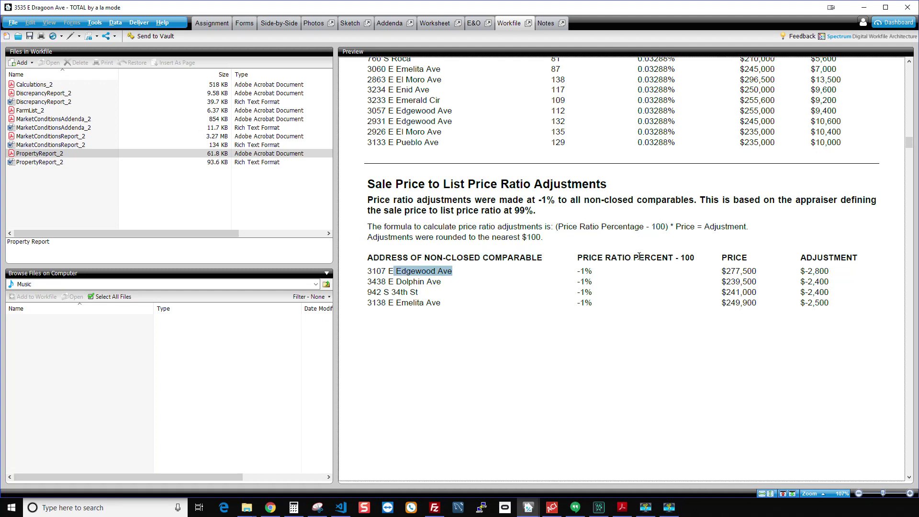
{"action": "left_click", "coordinate": [639, 258]}
{"action": "left_click_drag", "start_coordinate": [577, 271], "coordinate": [594, 271]}
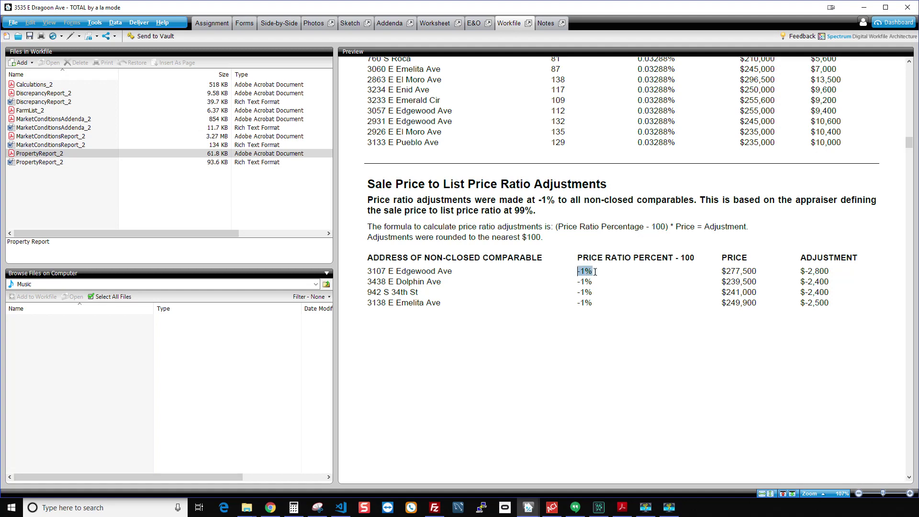
{"action": "left_click_drag", "start_coordinate": [721, 271], "coordinate": [834, 272]}
{"action": "left_click", "coordinate": [799, 272]}
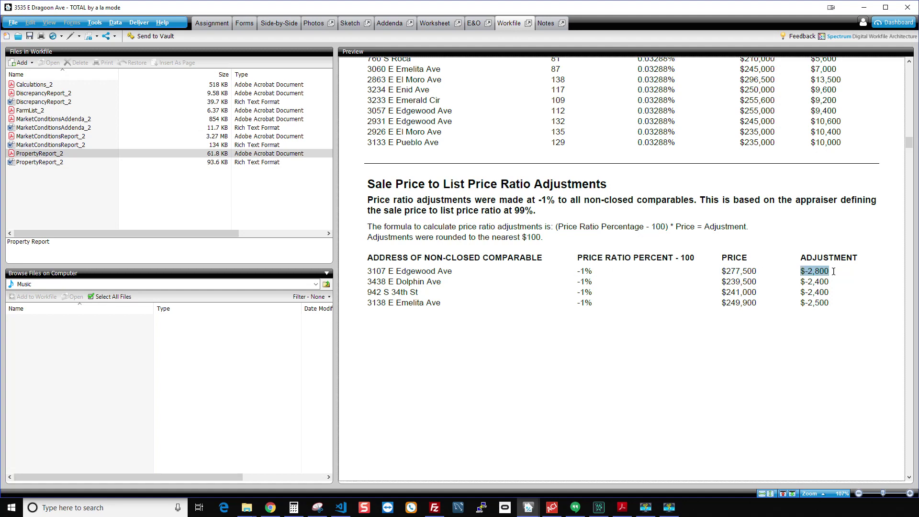
{"action": "left_click", "coordinate": [826, 274]}
{"action": "left_click_drag", "start_coordinate": [367, 238], "coordinate": [573, 246]}
{"action": "left_click", "coordinate": [689, 280]}
- Minimize TOTAL and reopen Spark's Grid/Cost and Market Conditions export settings
{"action": "left_click", "coordinate": [865, 8]}
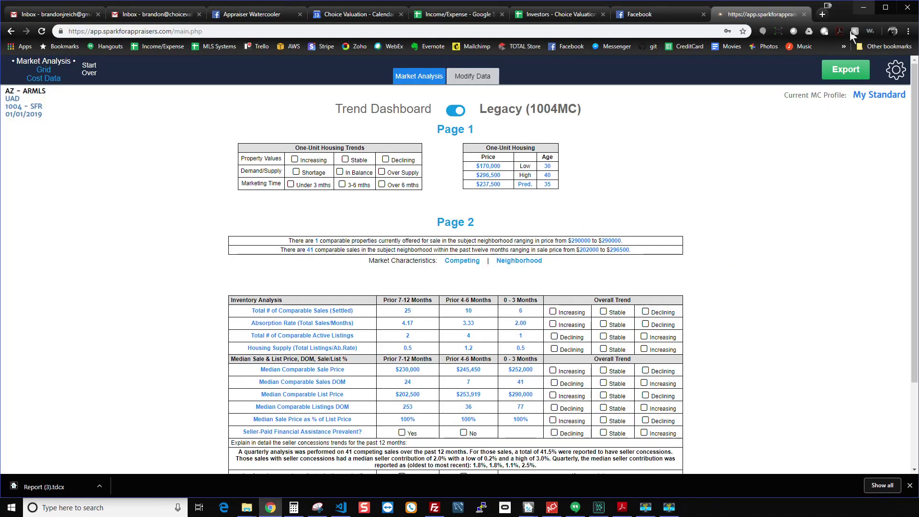
{"action": "left_click", "coordinate": [853, 69]}
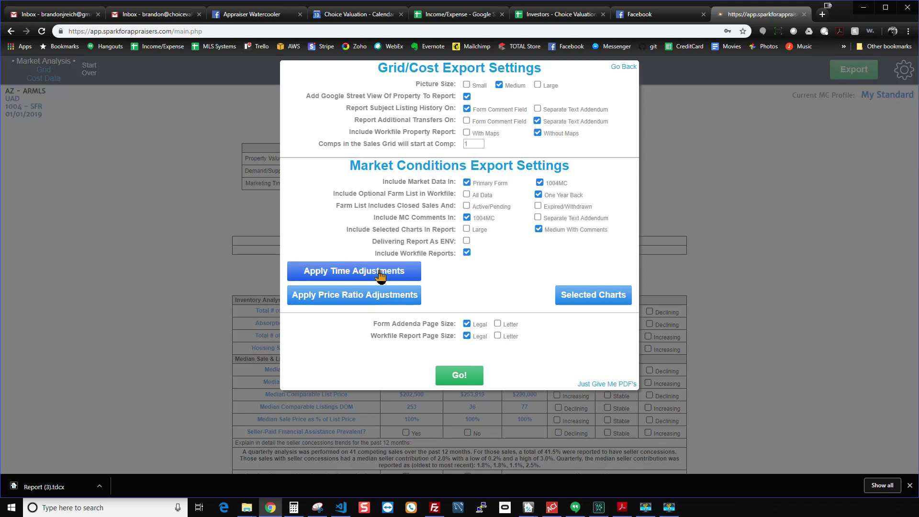